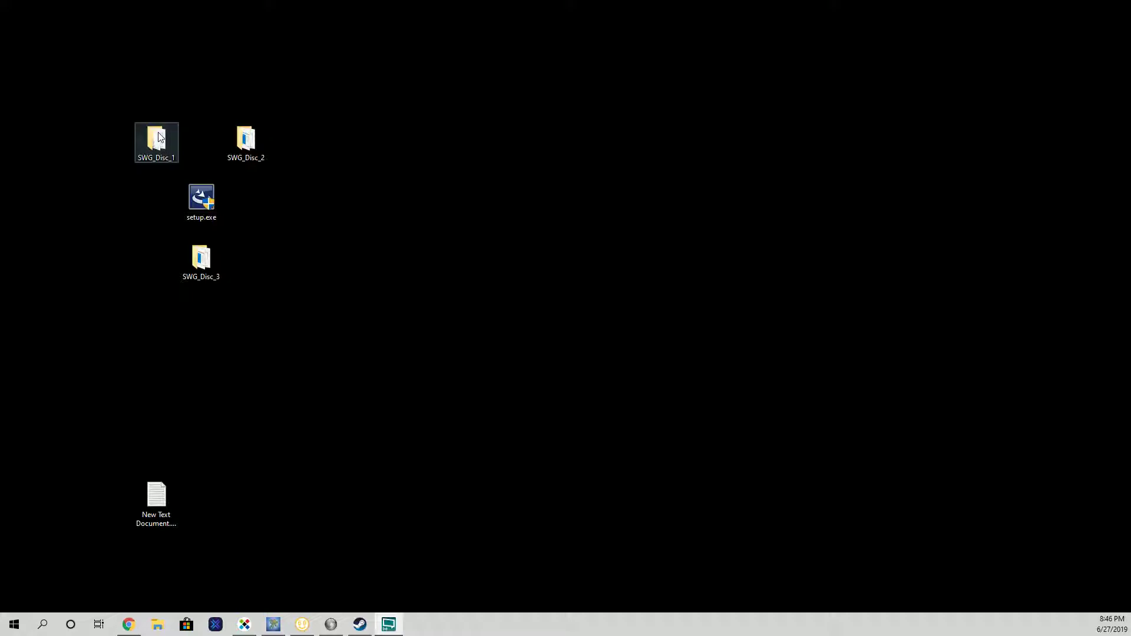
- Open the SWG_Disc_1 folder and run setup.exe to start the Star Wars Galaxies installer
{"action": "left_click", "coordinate": [168, 71]}
{"action": "double_click", "coordinate": [158, 144]}
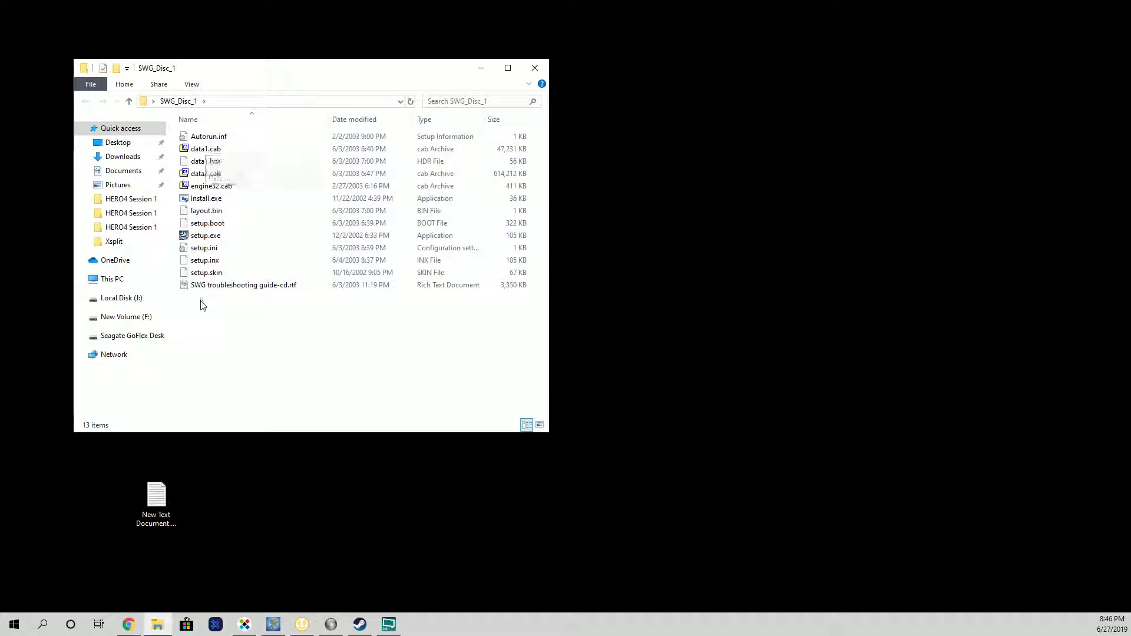
{"action": "double_click", "coordinate": [207, 235]}
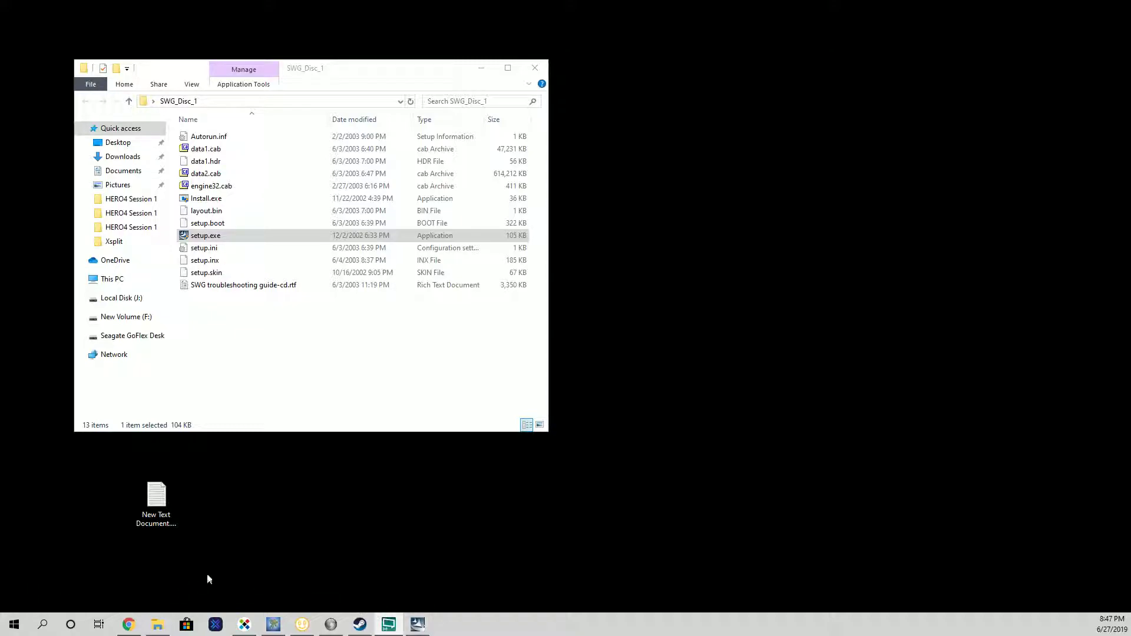
- Switch to XSplit Broadcaster and set the desktop source of the Scene 2 capture to Display 2
{"action": "left_click", "coordinate": [388, 624]}
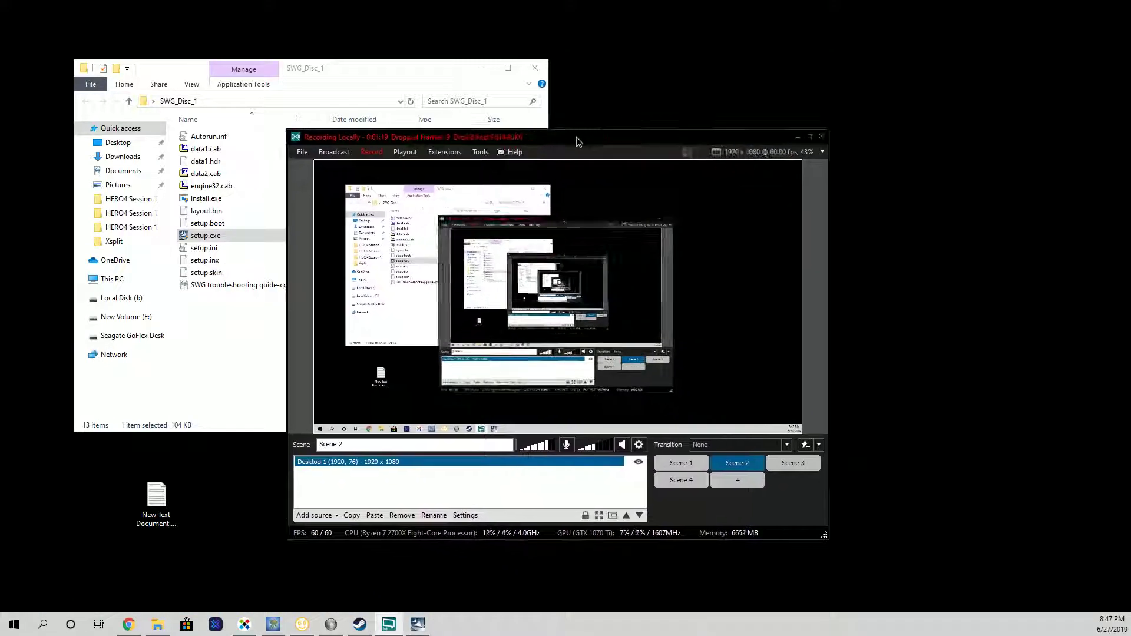
{"action": "double_click", "coordinate": [381, 463]}
{"action": "left_click", "coordinate": [459, 308]}
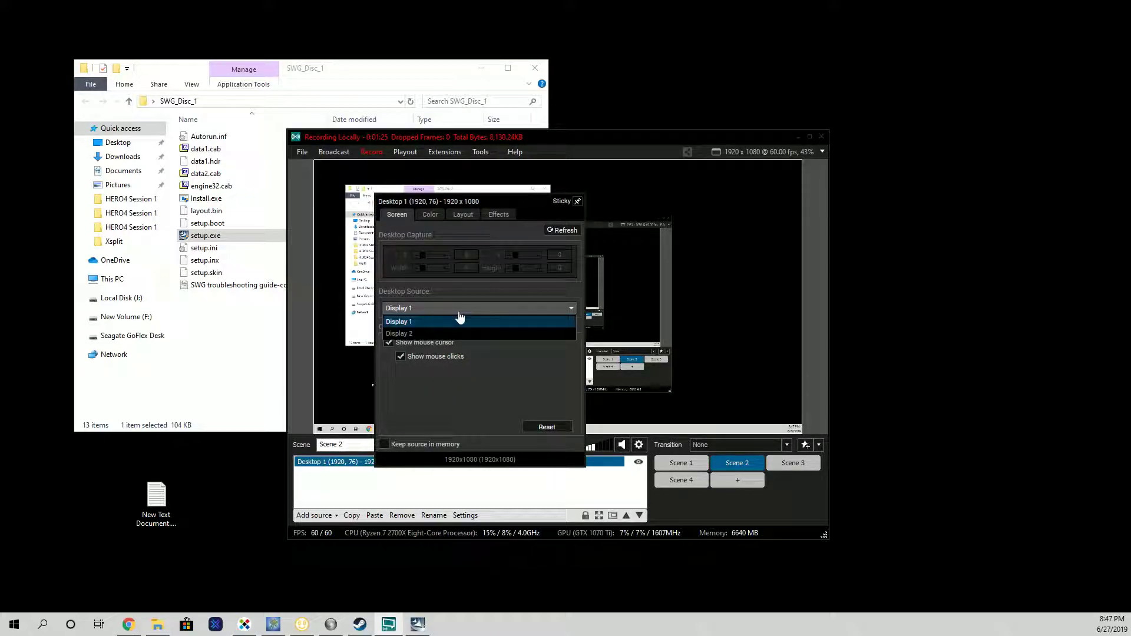
{"action": "left_click", "coordinate": [459, 321]}
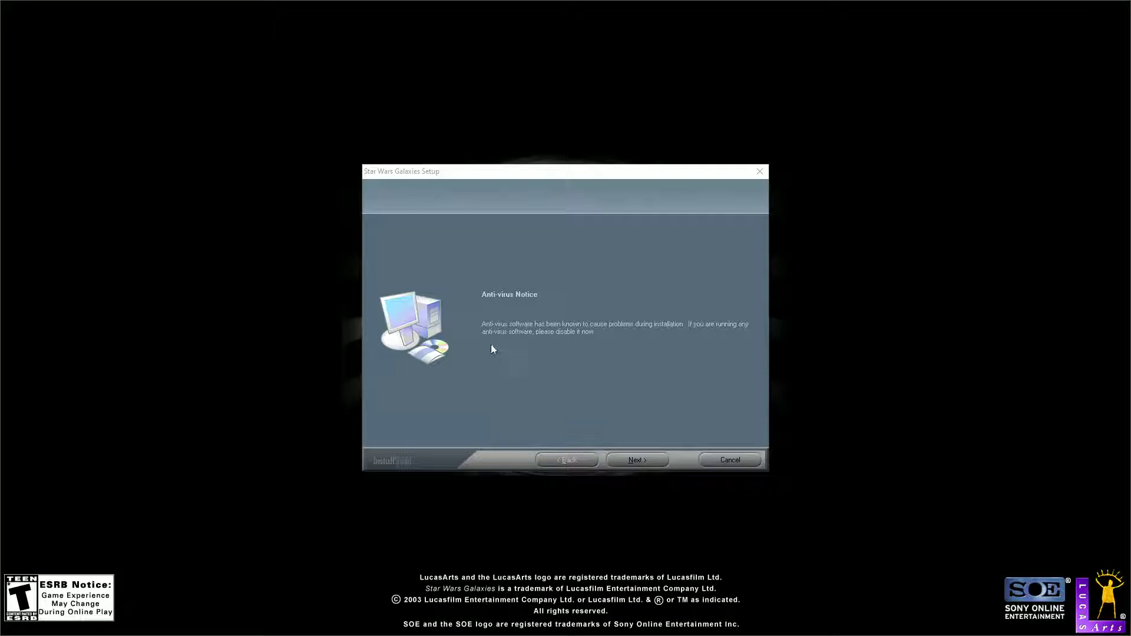
- Continue past the anti-virus and welcome pages of the Star Wars Galaxies setup and accept the license agreement
{"action": "left_click", "coordinate": [654, 459]}
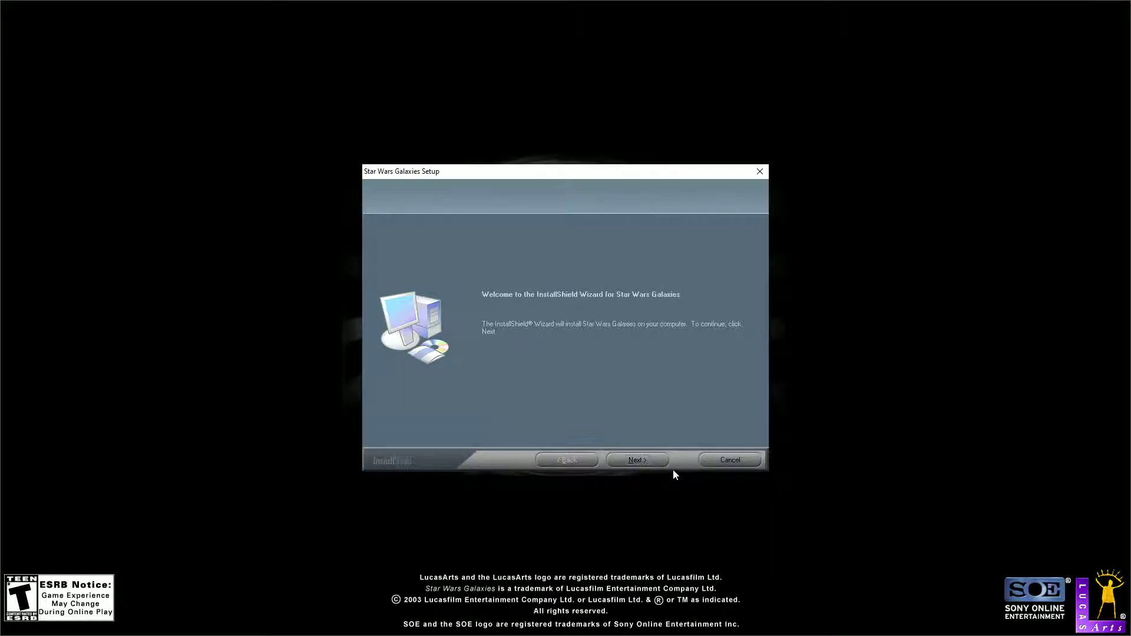
{"action": "left_click", "coordinate": [636, 460]}
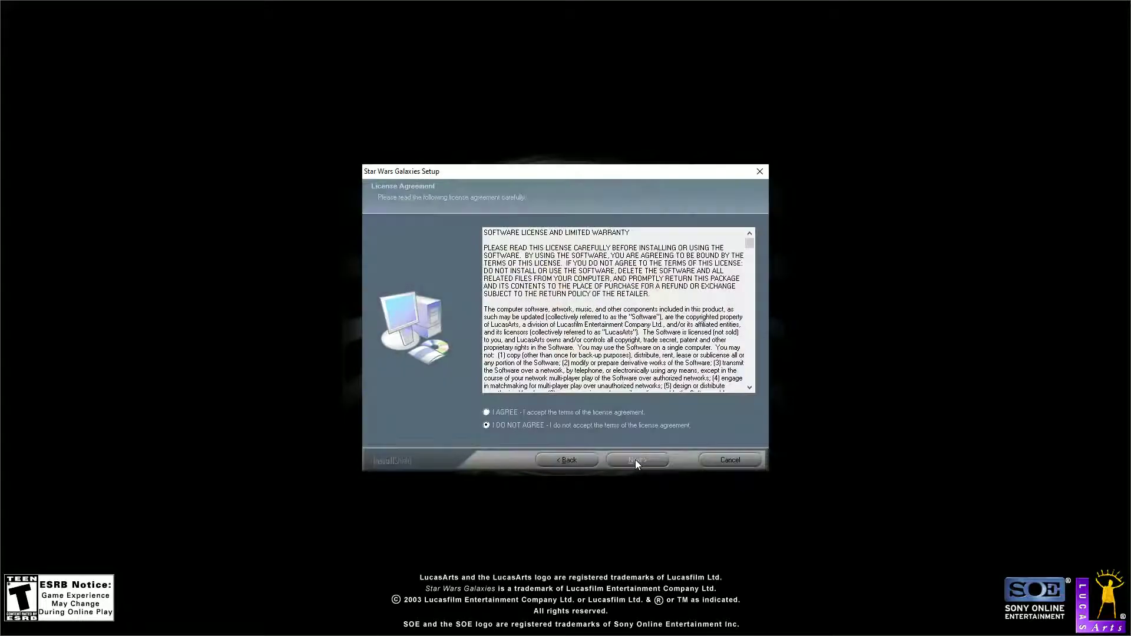
{"action": "left_click", "coordinate": [521, 413]}
{"action": "left_click", "coordinate": [645, 459]}
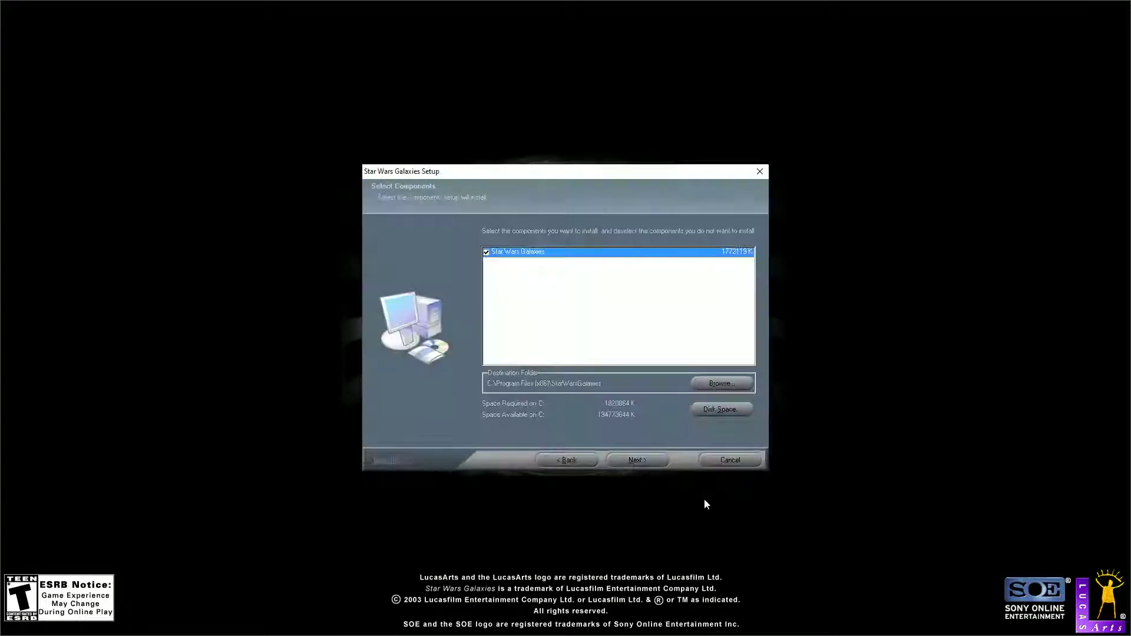
- Install Star Wars Galaxies to d:\Program Files (x86)\StarWarsGalaxies and finish the wizard
{"action": "left_click", "coordinate": [722, 383]}
{"action": "left_click_drag", "start_coordinate": [483, 270], "coordinate": [487, 270]}
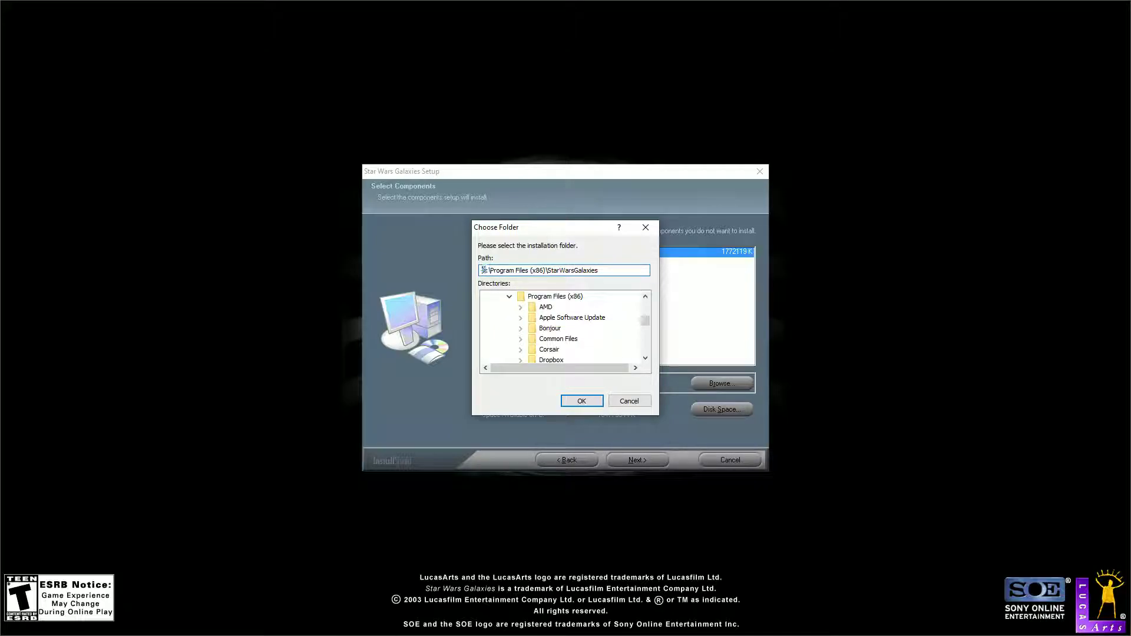
{"action": "type", "text": "d"}
{"action": "left_click", "coordinate": [580, 401]}
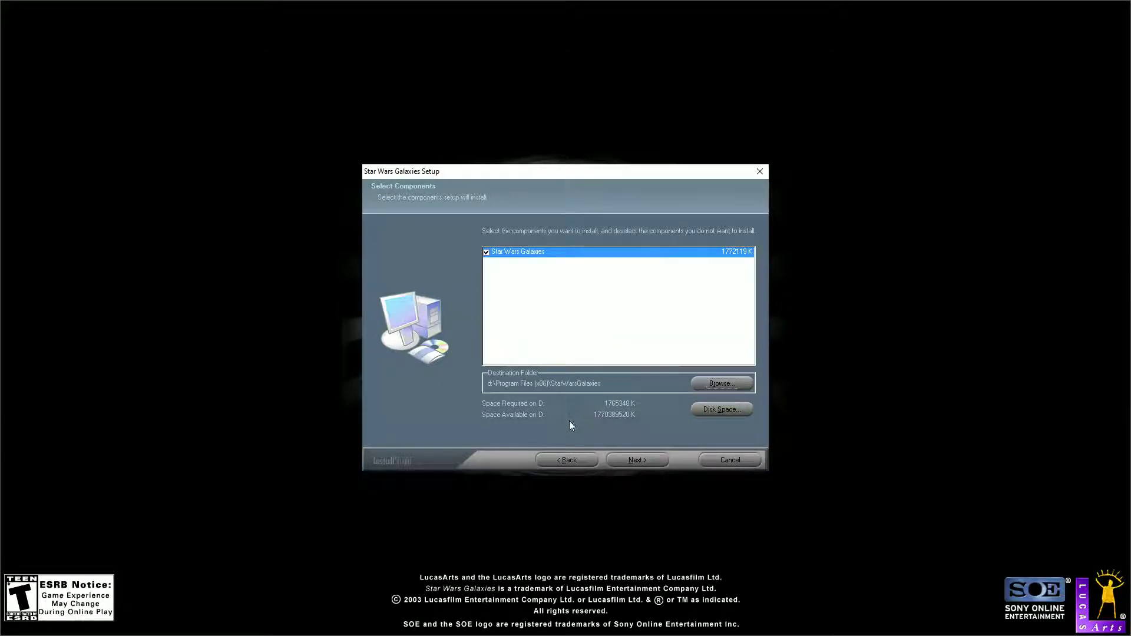
{"action": "left_click", "coordinate": [641, 458]}
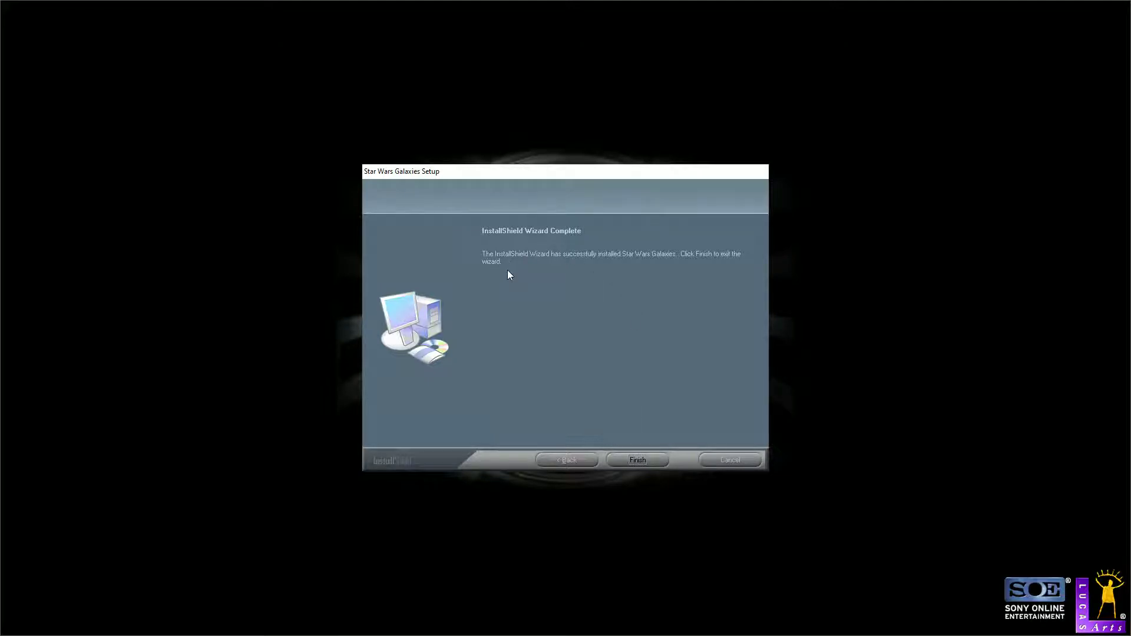
{"action": "left_click", "coordinate": [647, 462]}
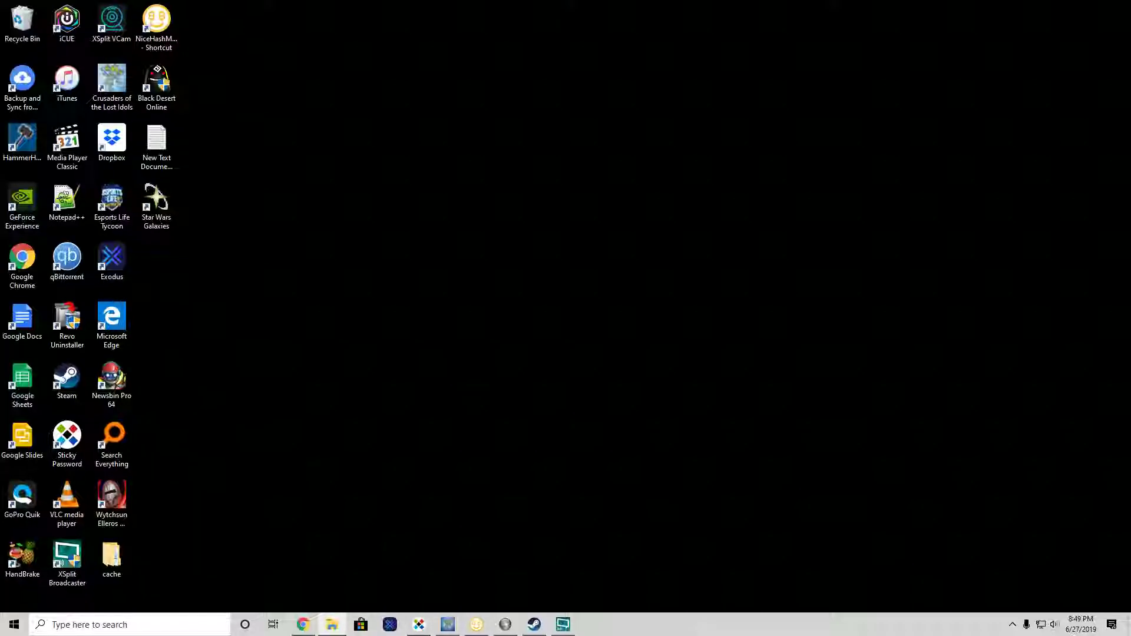
- Move SWG_Disc_1, SWG_Disc_2, setup.exe and SWG_Disc_3 from the second monitor to the main monitor's desktop
{"action": "left_click_drag", "start_coordinate": [1037, 236], "coordinate": [433, 203]}
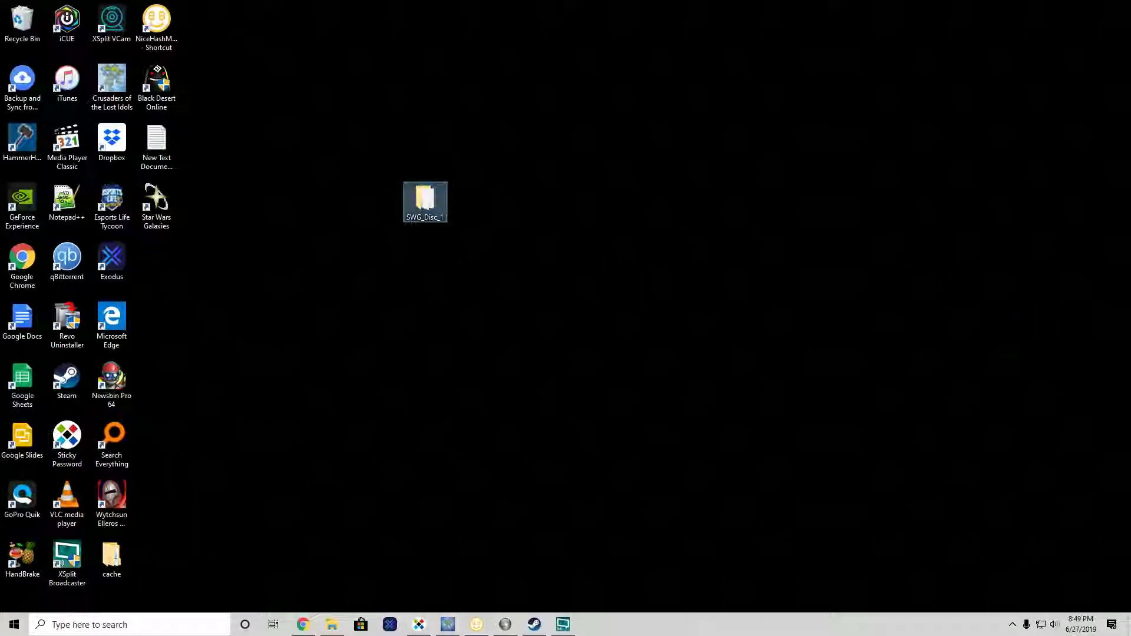
{"action": "left_click_drag", "start_coordinate": [1130, 219], "coordinate": [521, 204]}
{"action": "left_click_drag", "start_coordinate": [1130, 321], "coordinate": [470, 261]}
{"action": "left_click_drag", "start_coordinate": [1130, 330], "coordinate": [476, 342]}
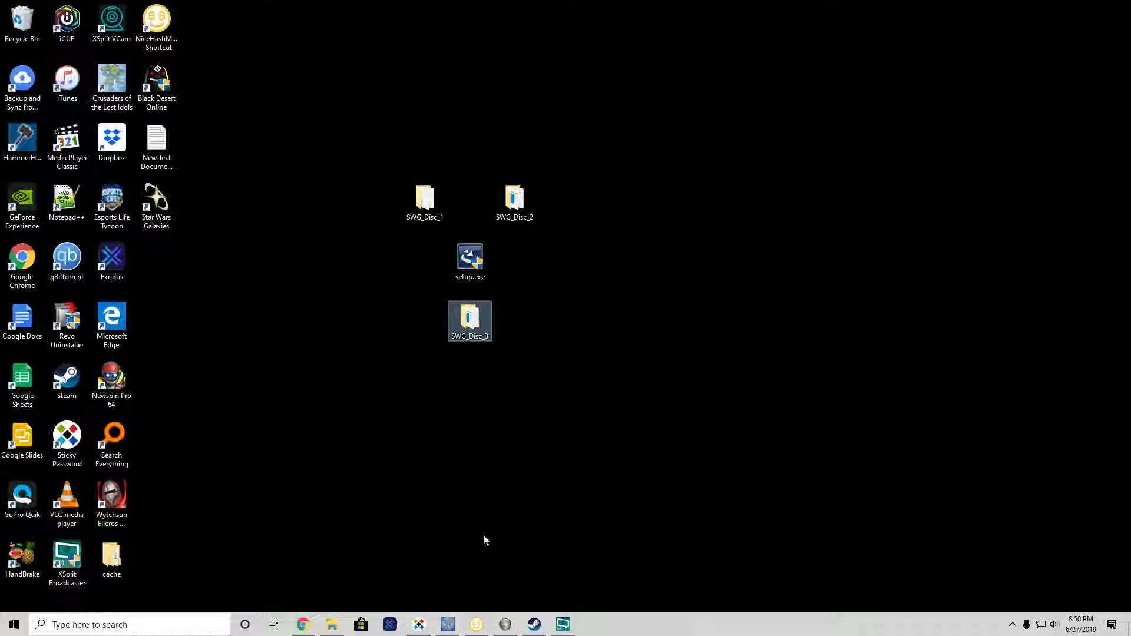
- Switch to Chrome to view the install downloads on the SWGEmu forum site, then minimize the browser
{"action": "left_click", "coordinate": [303, 625]}
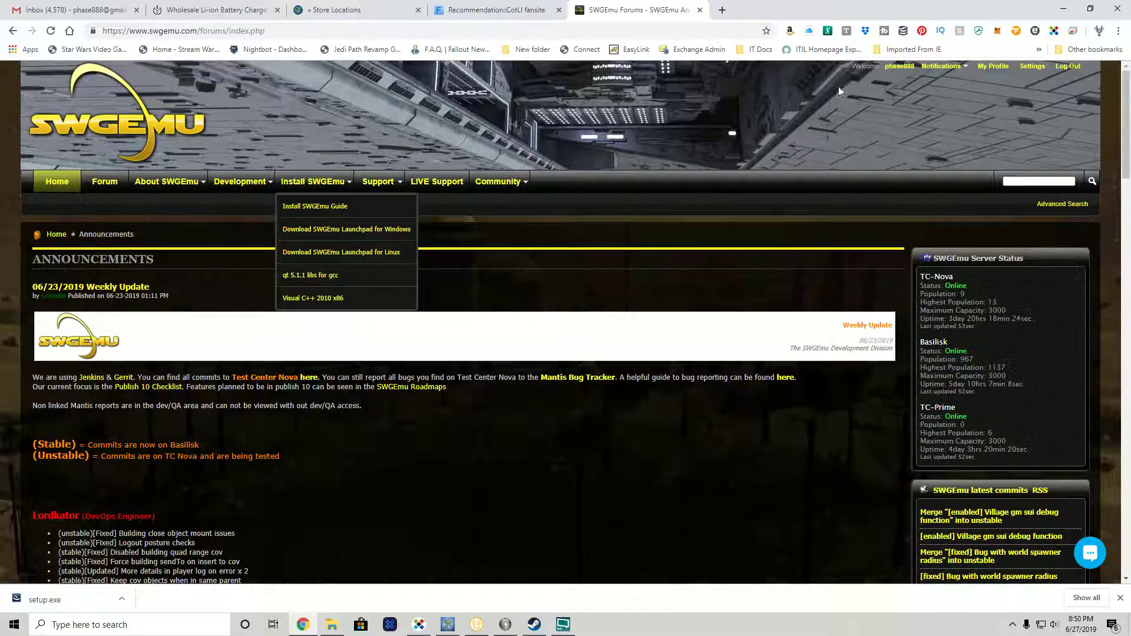
{"action": "left_click", "coordinate": [1063, 8]}
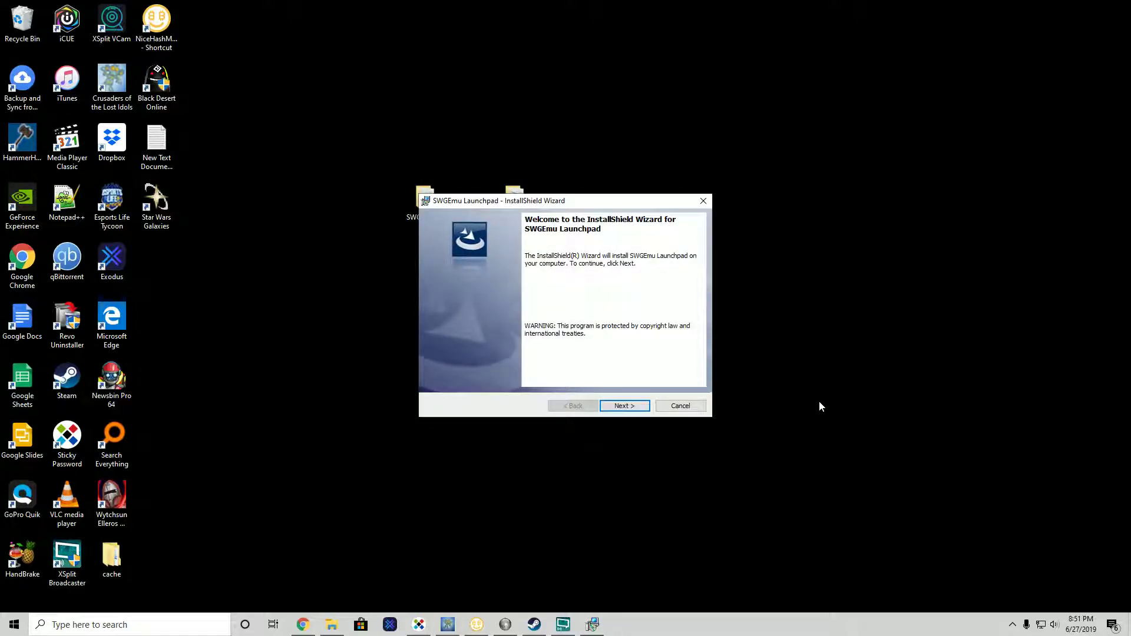
- Continue past the SWGEmu Launchpad installer's welcome page and accept its license terms
{"action": "left_click", "coordinate": [626, 406]}
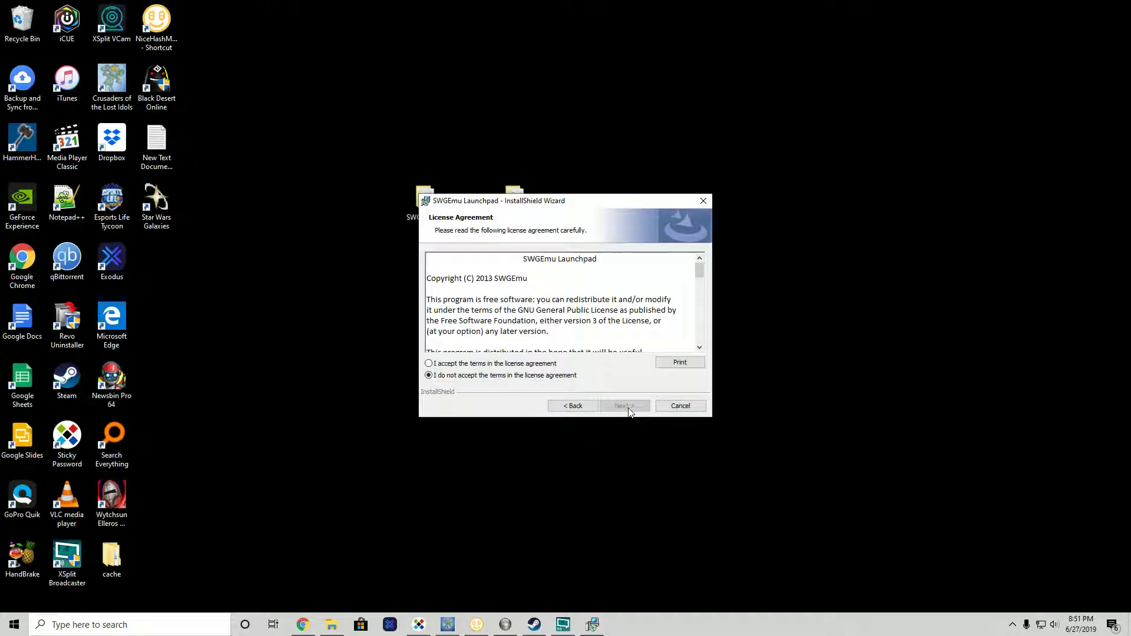
{"action": "left_click", "coordinate": [474, 363]}
{"action": "left_click", "coordinate": [626, 406]}
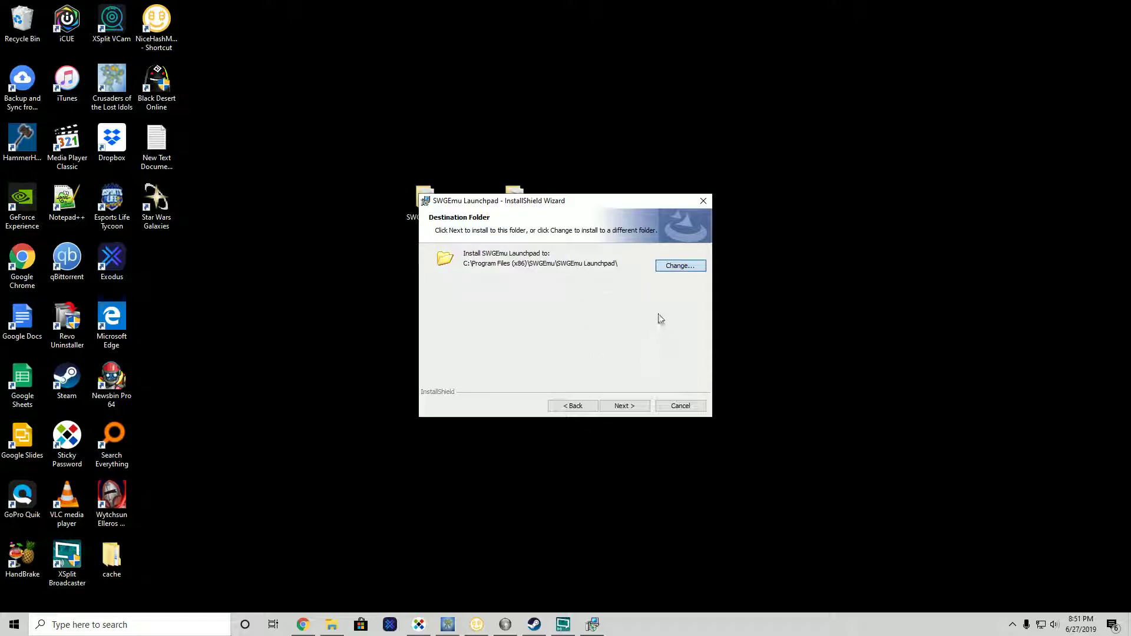
{"action": "left_click", "coordinate": [680, 268]}
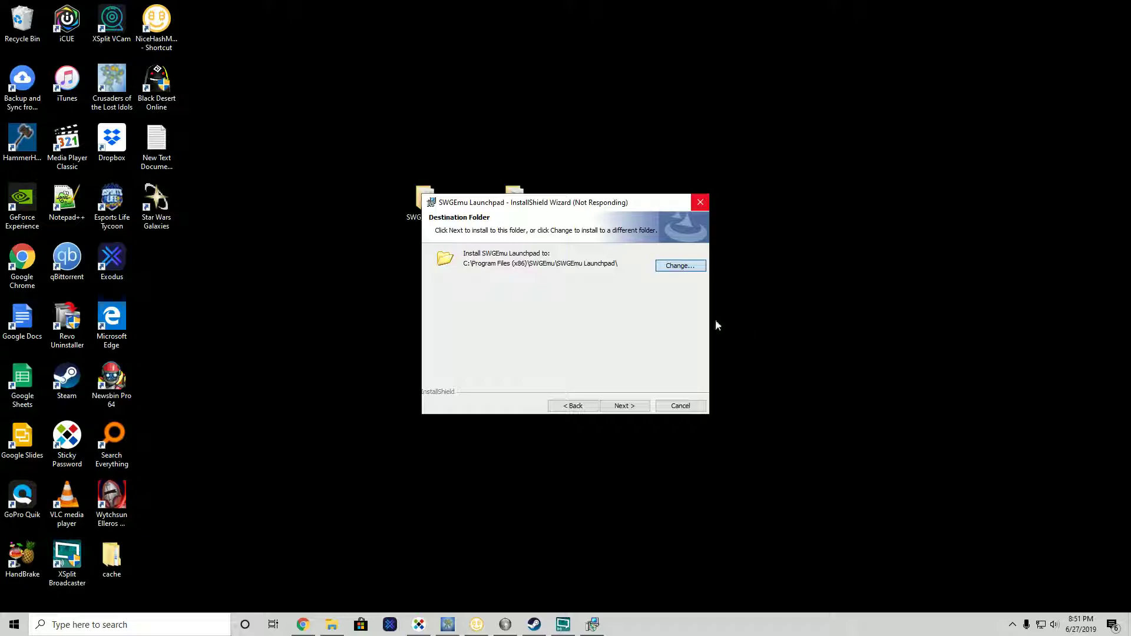
{"action": "left_click_drag", "start_coordinate": [612, 203], "coordinate": [570, 226]}
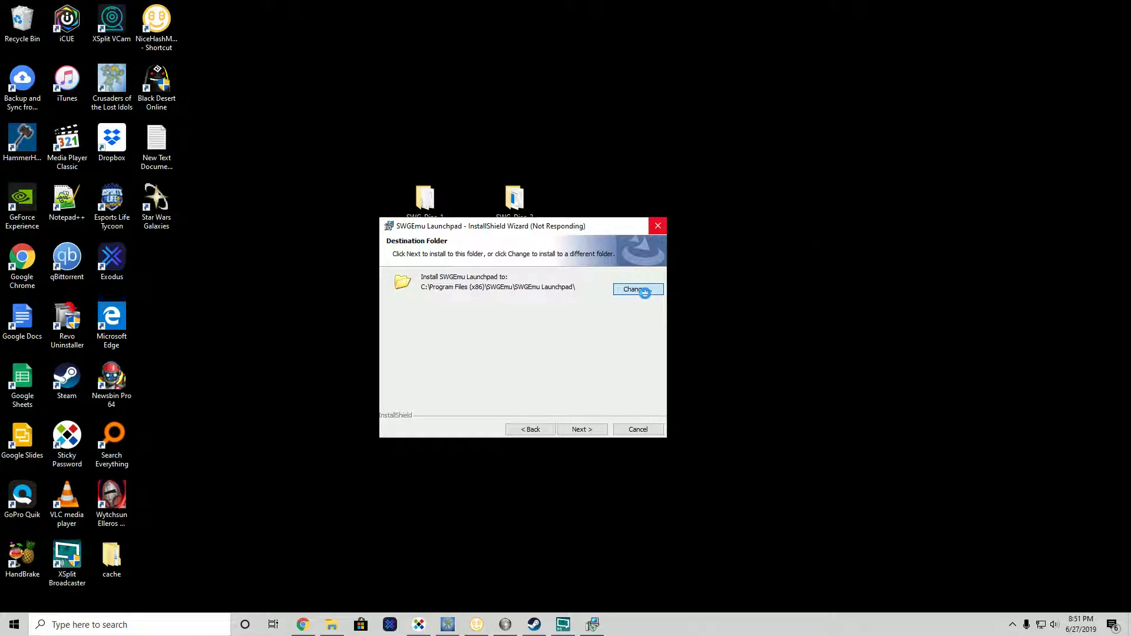
{"action": "left_click", "coordinate": [645, 293]}
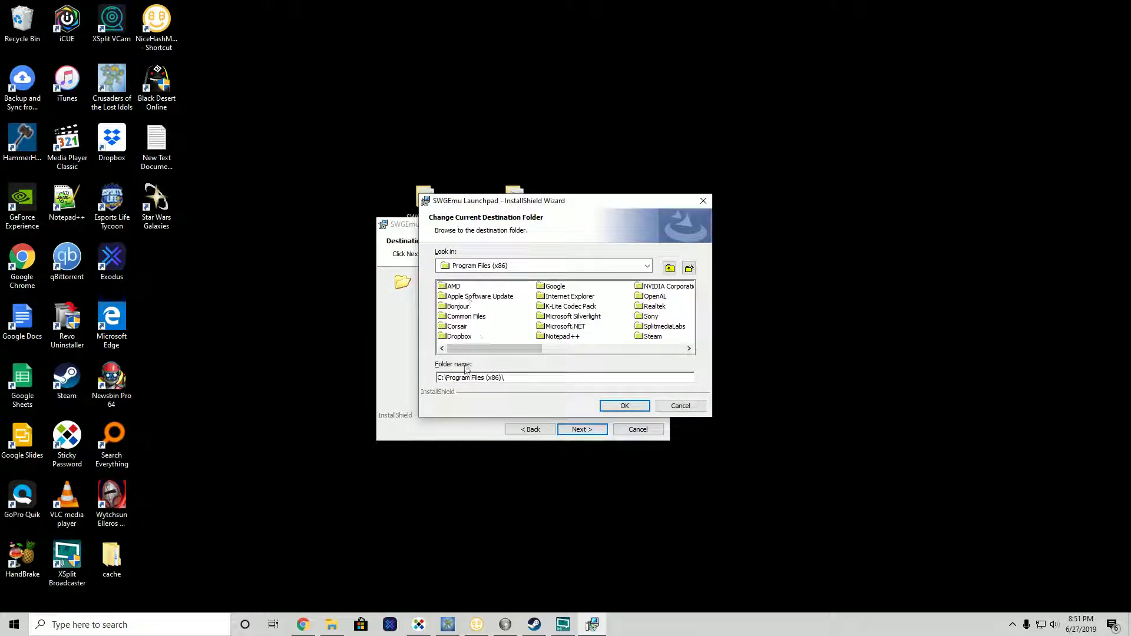
{"action": "left_click", "coordinate": [681, 406]}
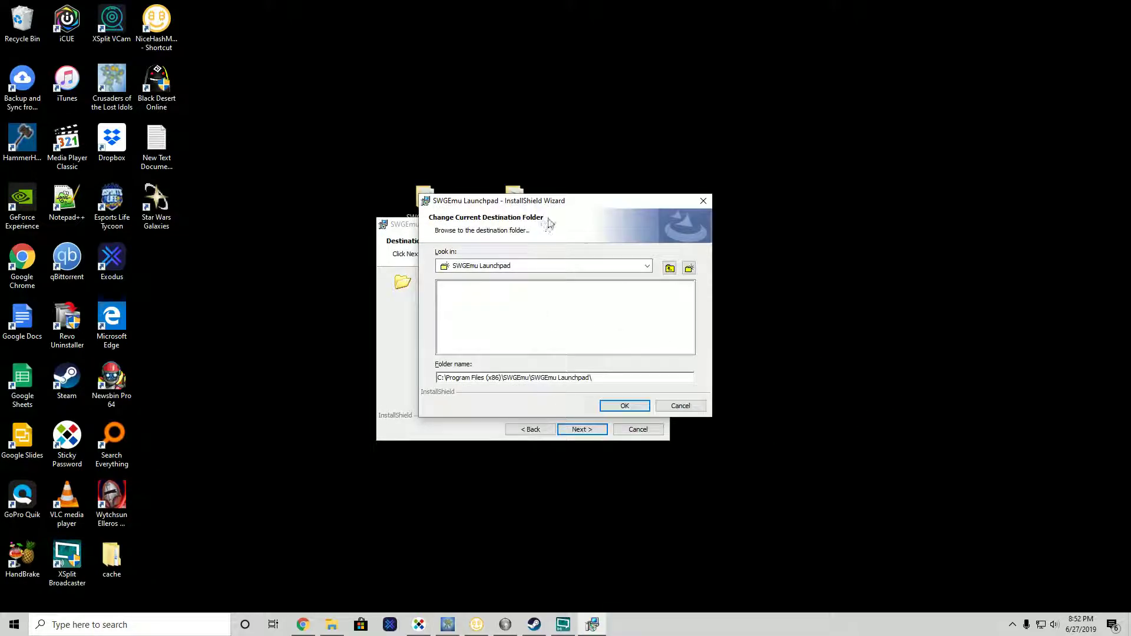
- Set the Launchpad's destination folder to D:\Program Files (x86)\SWGEmu\SWGEmu Launchpad\ and continue to the ready-to-install page
{"action": "left_click_drag", "start_coordinate": [567, 202], "coordinate": [777, 182]}
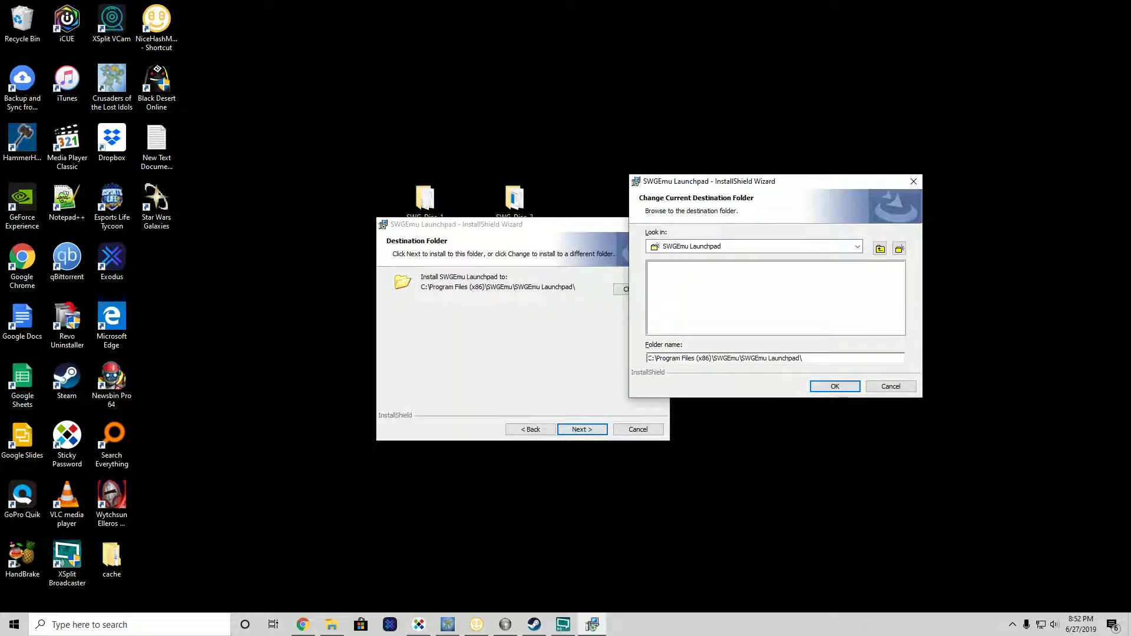
{"action": "left_click", "coordinate": [648, 358]}
{"action": "key", "text": "Delete"}
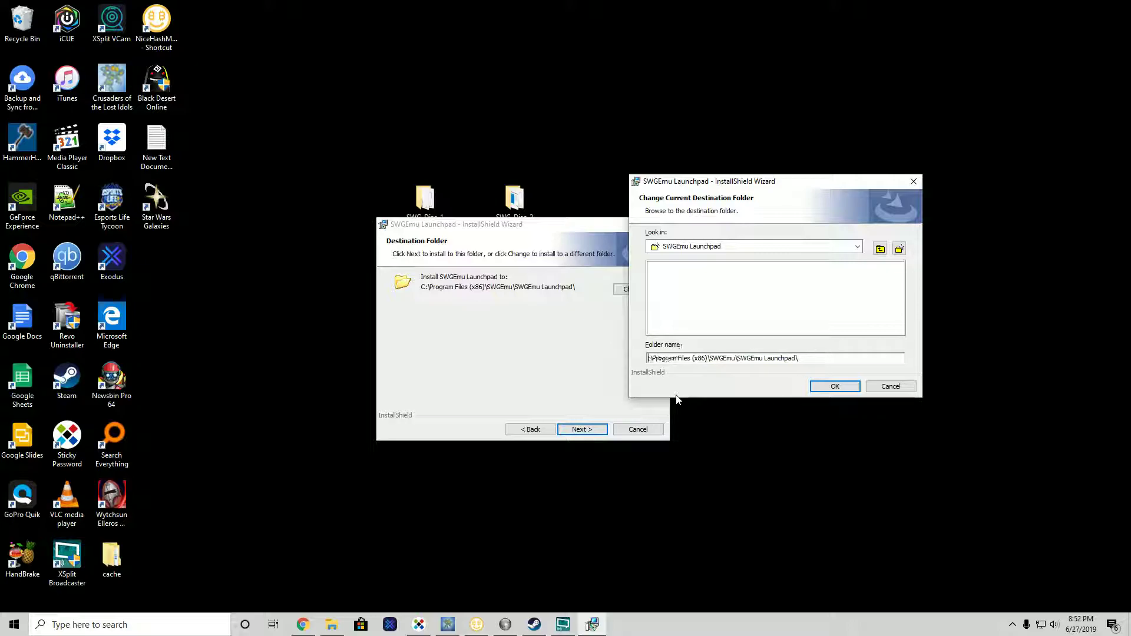
{"action": "type", "text": "d"}
{"action": "left_click", "coordinate": [834, 387]}
{"action": "left_click", "coordinate": [591, 430]}
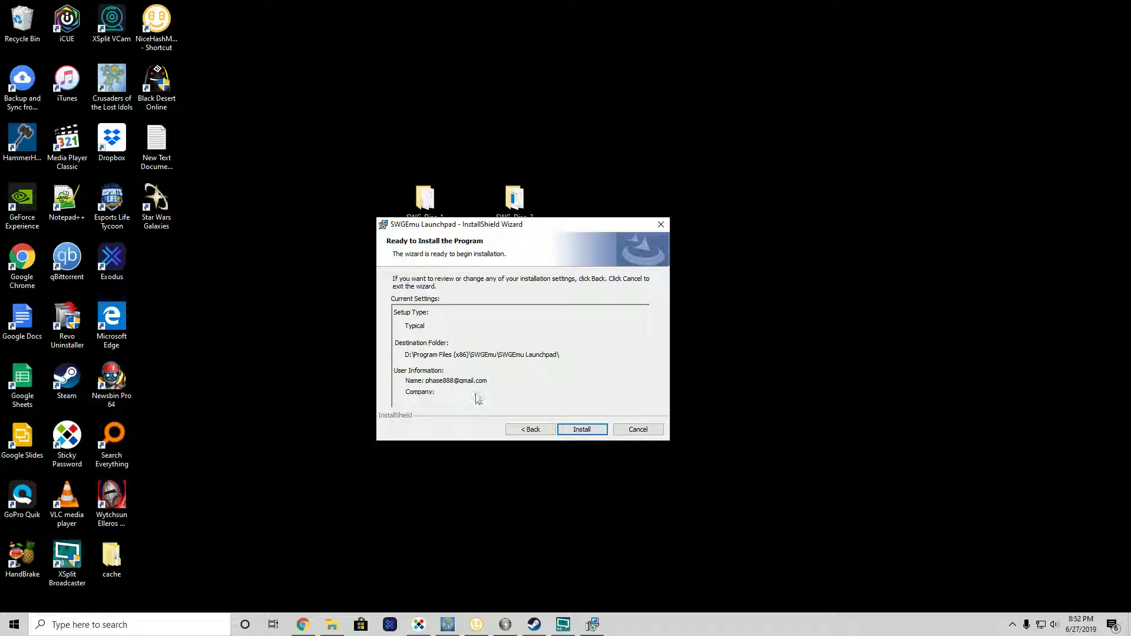
- Install SWGEmu Launchpad, finish the wizard with the program set to launch, and dismiss the startup message
{"action": "left_click", "coordinate": [589, 433]}
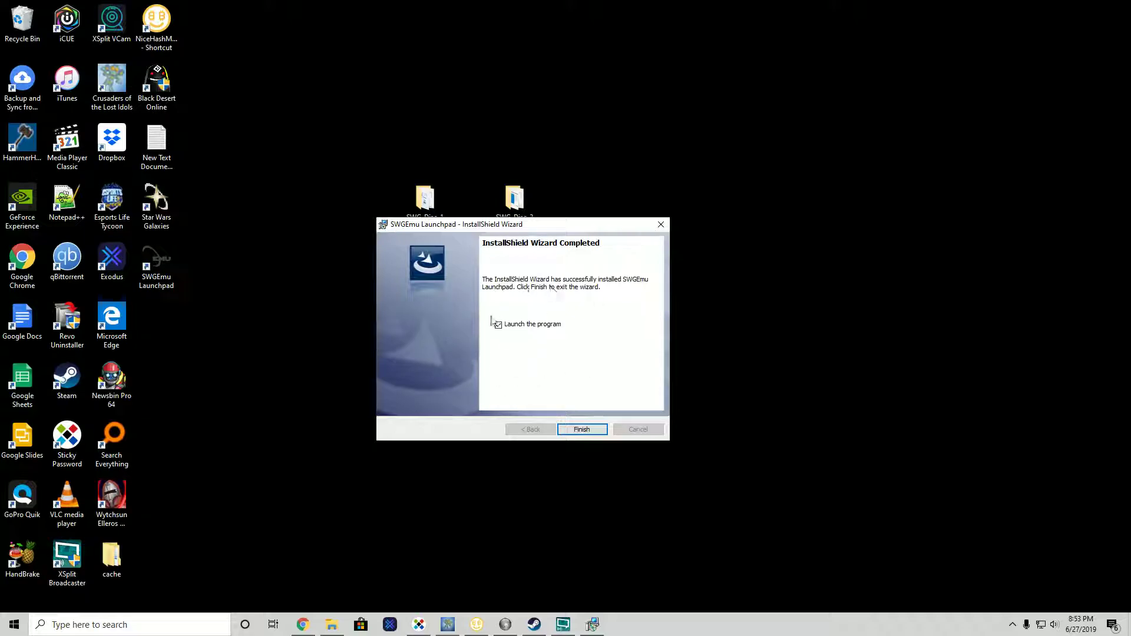
{"action": "left_click", "coordinate": [580, 431]}
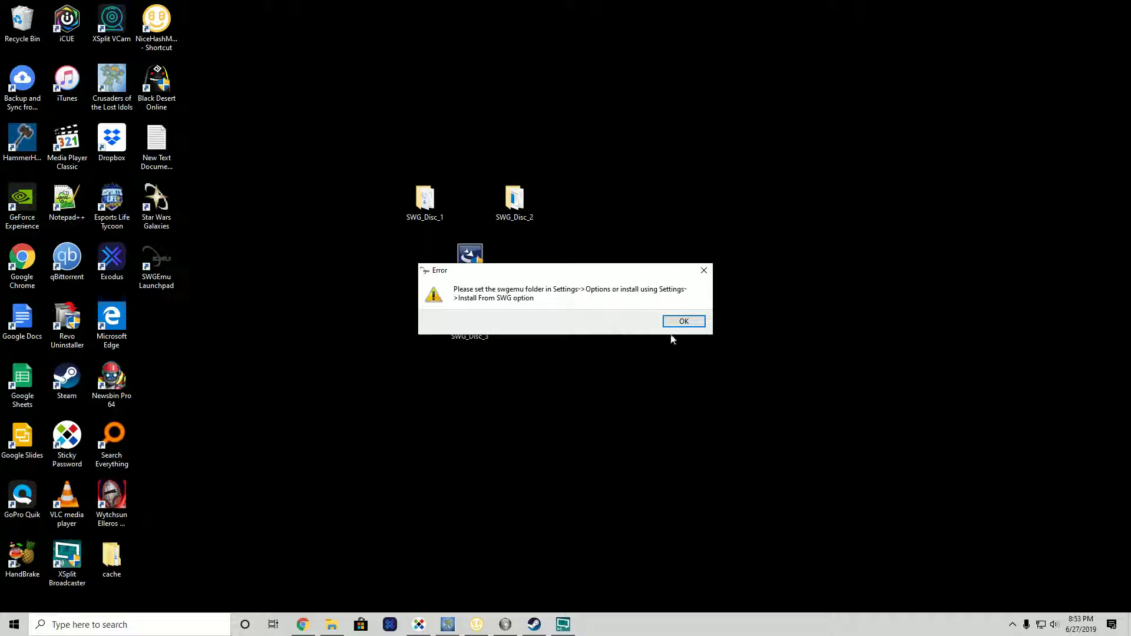
{"action": "left_click", "coordinate": [683, 323]}
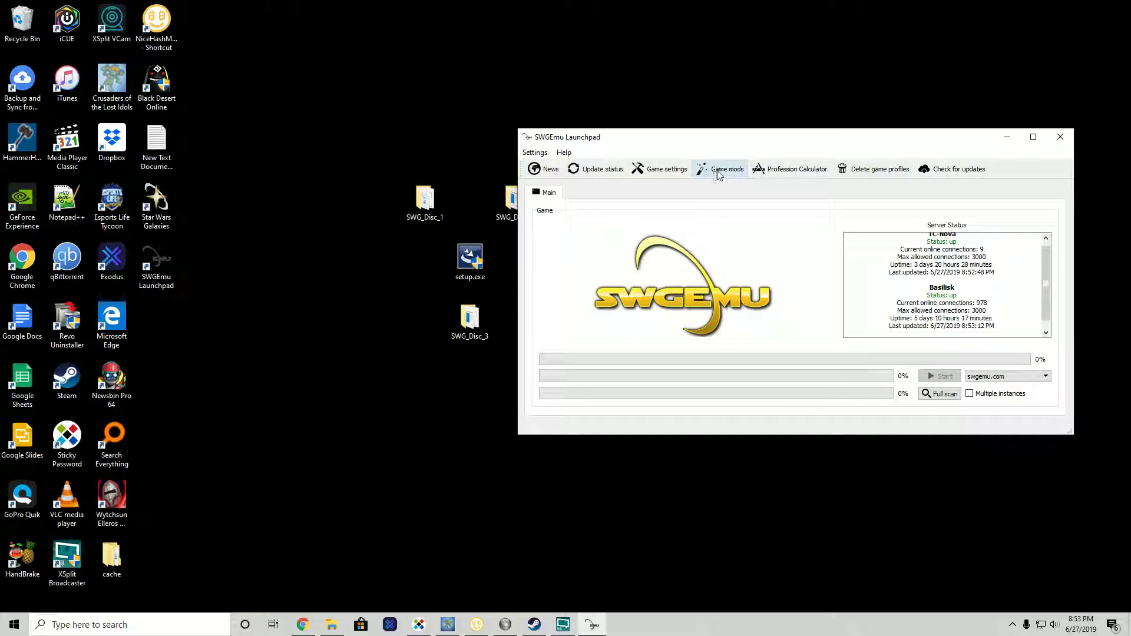
- Try to open the game settings from the Launchpad
{"action": "left_click", "coordinate": [677, 174]}
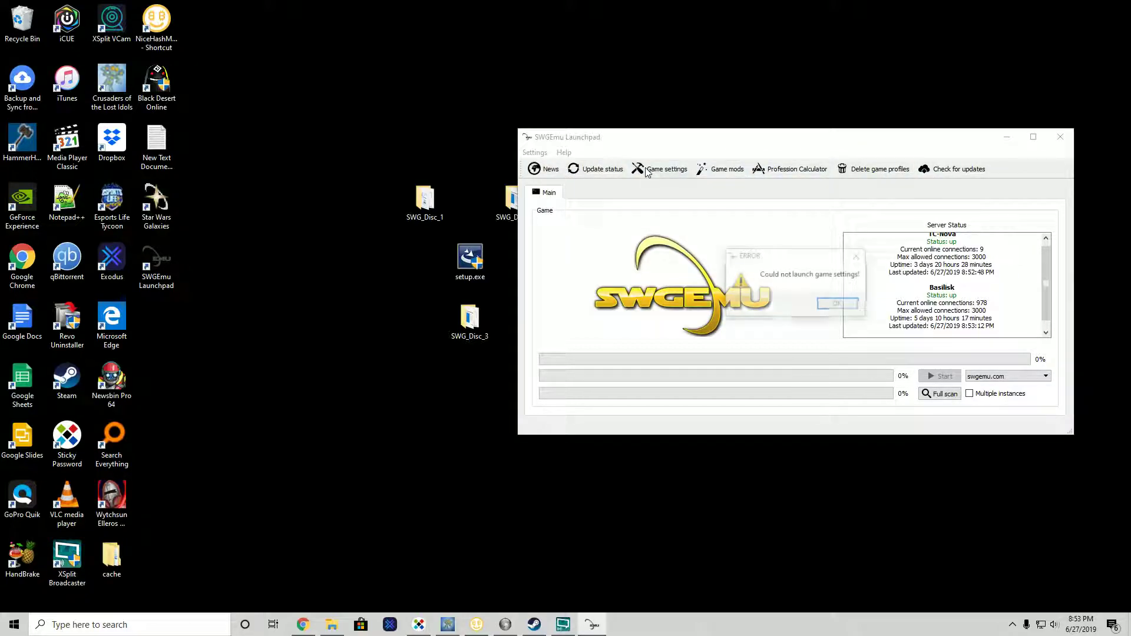
{"action": "left_click", "coordinate": [840, 305]}
- Enable multi-threaded full scan and hiding to tray after the game starts in the Launchpad options
{"action": "left_click", "coordinate": [535, 154]}
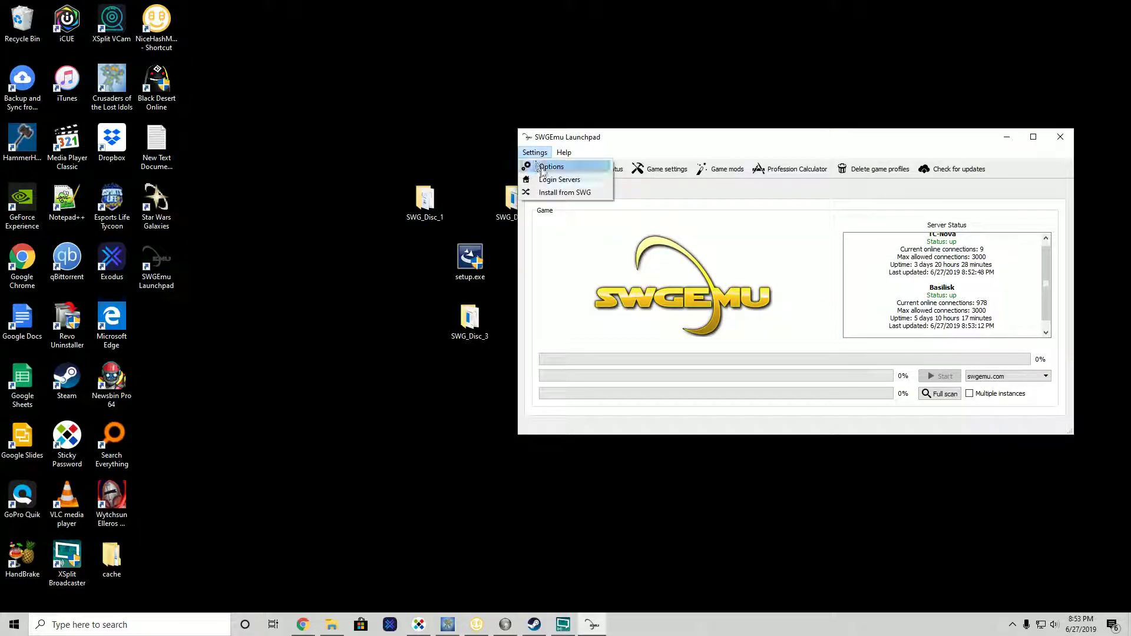
{"action": "left_click", "coordinate": [548, 167]}
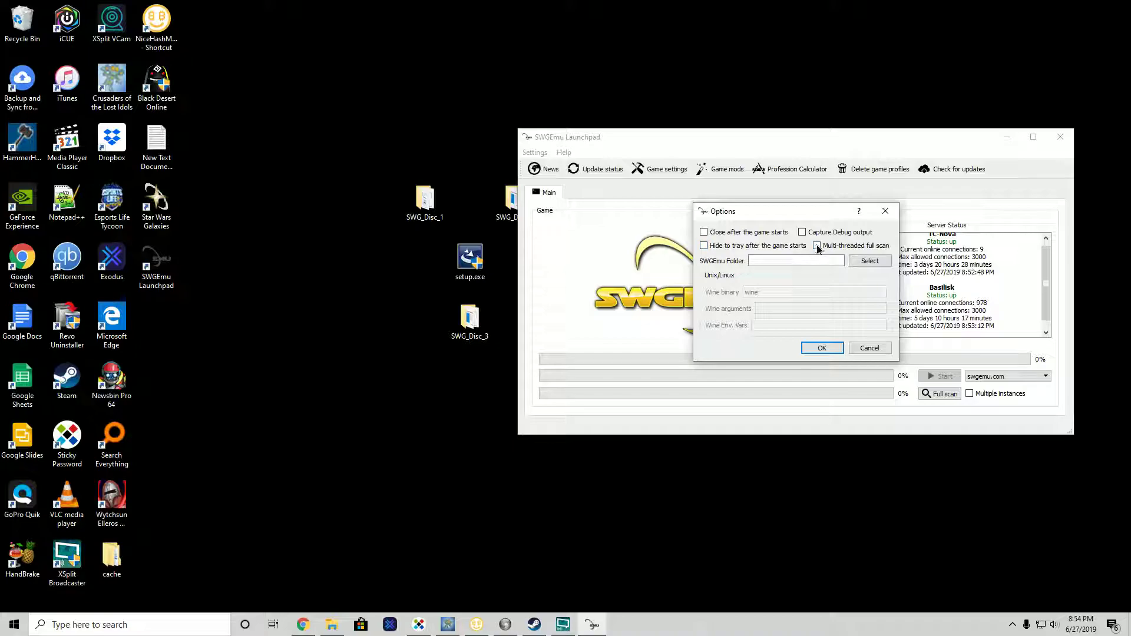
{"action": "left_click", "coordinate": [818, 246]}
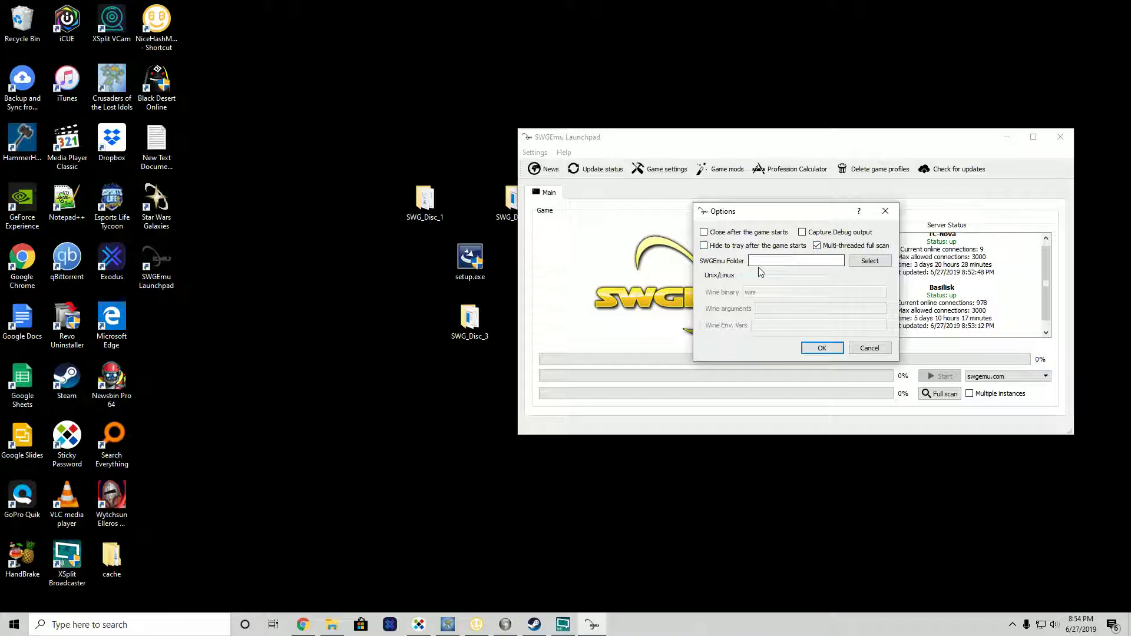
{"action": "left_click", "coordinate": [704, 246]}
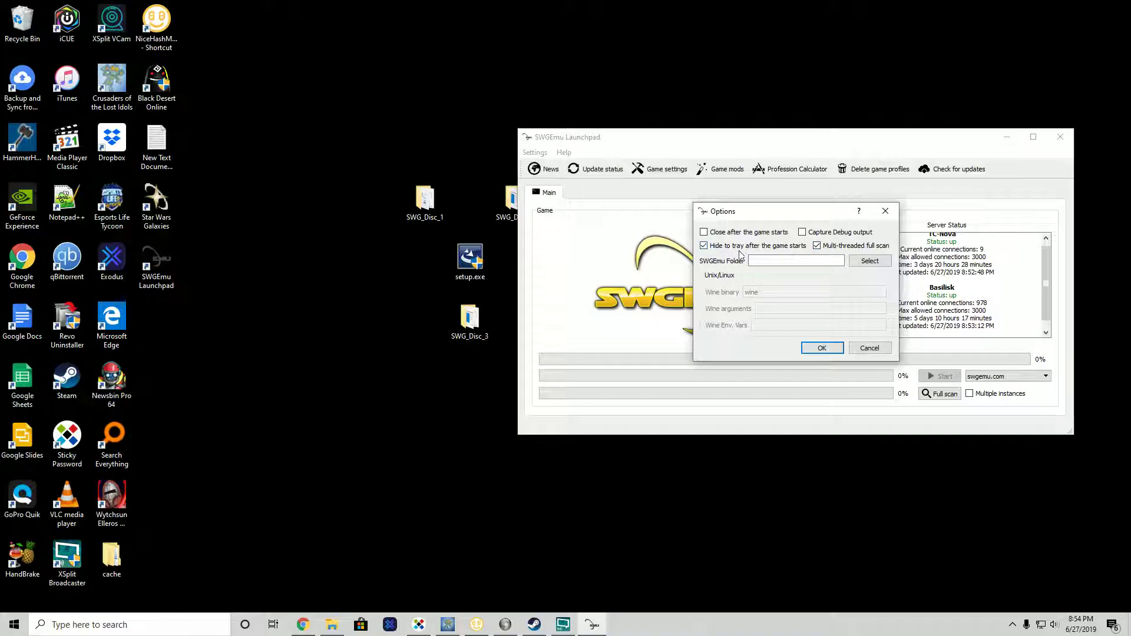
- Set the SWGEmu folder to the StarWarsGalaxies folder in Program Files (x86) on the D: drive and save the options
{"action": "left_click", "coordinate": [869, 263]}
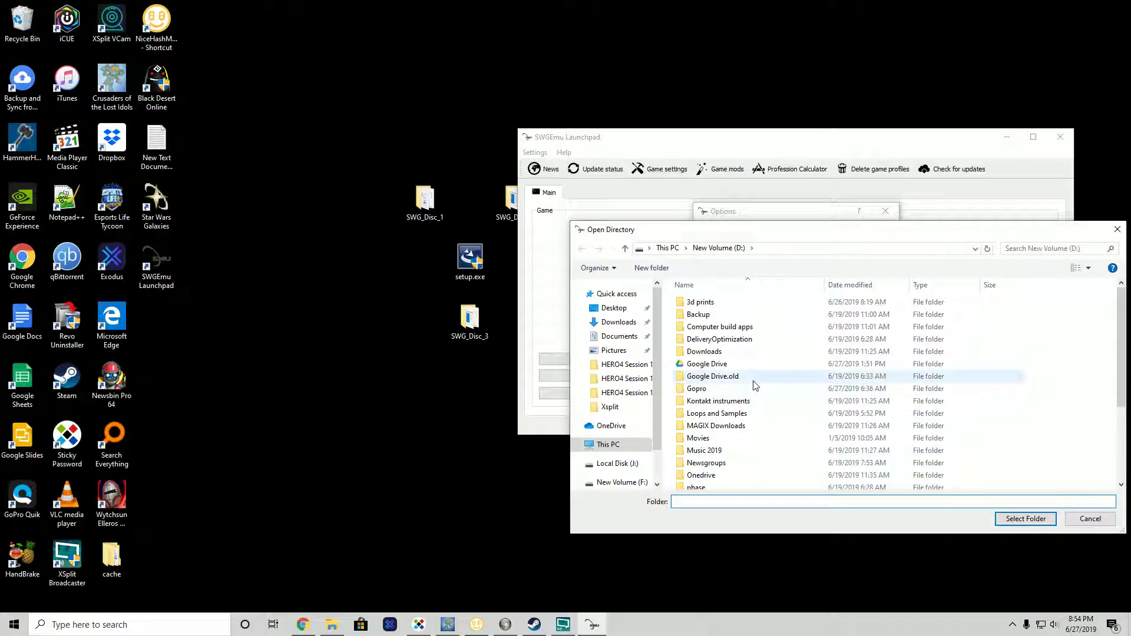
{"action": "scroll", "coordinate": [756, 385], "scroll_direction": "down", "scroll_amount": 2}
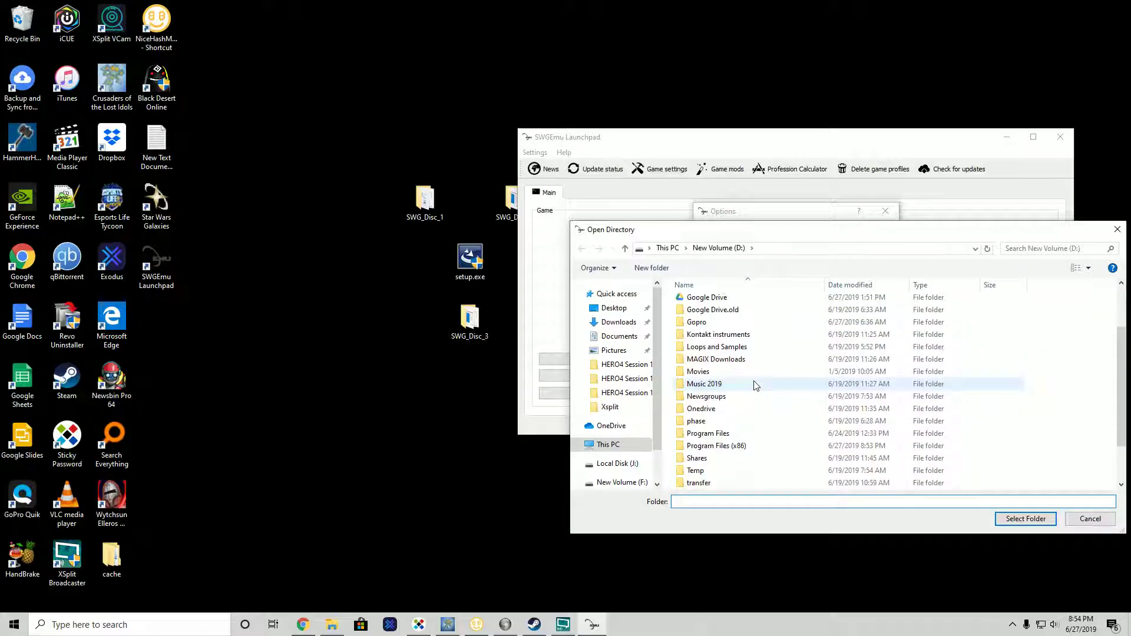
{"action": "left_click", "coordinate": [743, 446]}
{"action": "double_click", "coordinate": [743, 446]}
{"action": "double_click", "coordinate": [723, 382]}
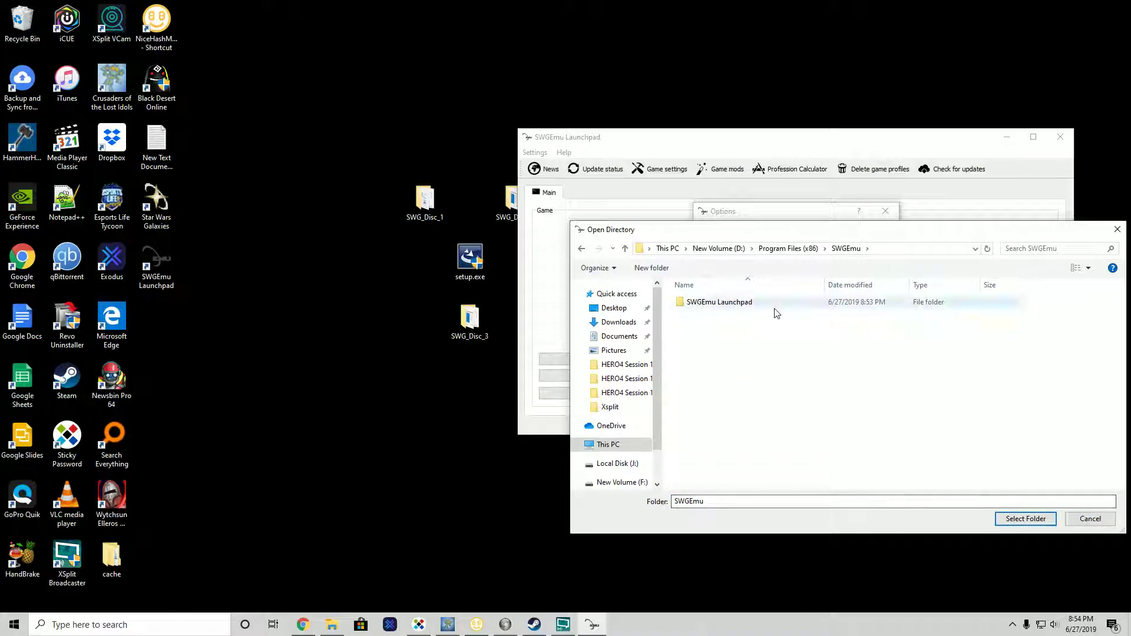
{"action": "left_click", "coordinate": [788, 248]}
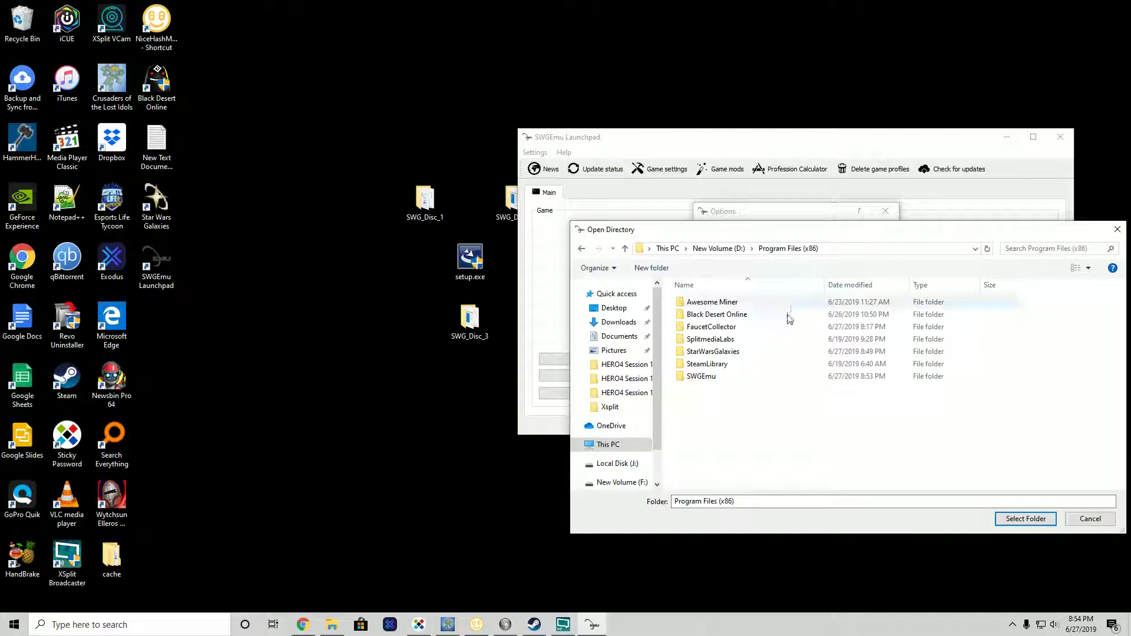
{"action": "double_click", "coordinate": [720, 352]}
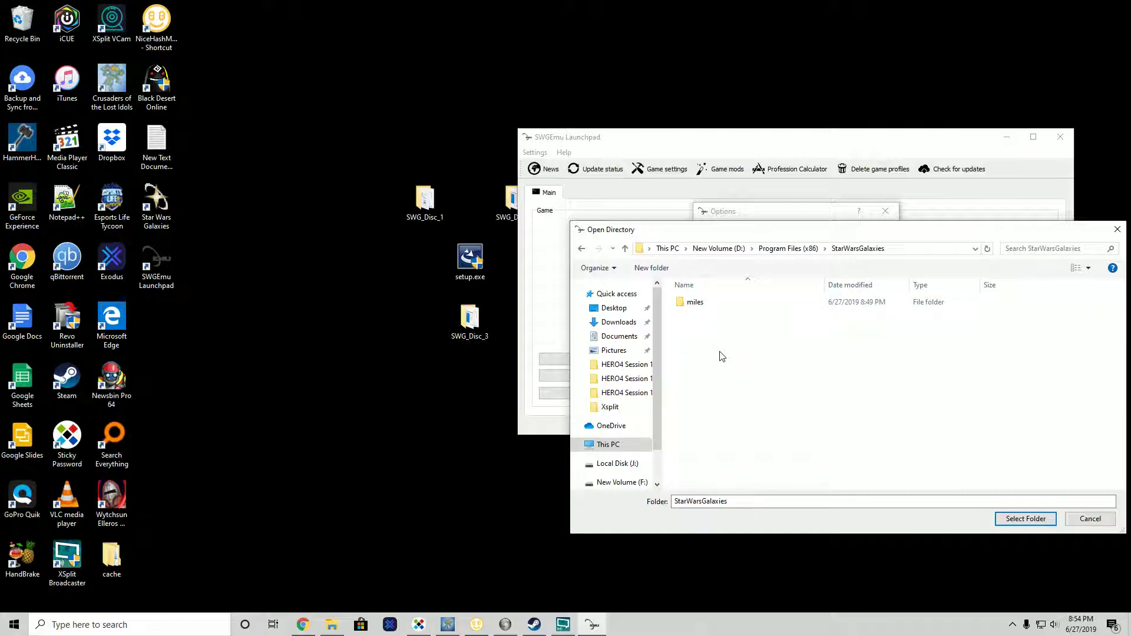
{"action": "left_click", "coordinate": [1025, 519]}
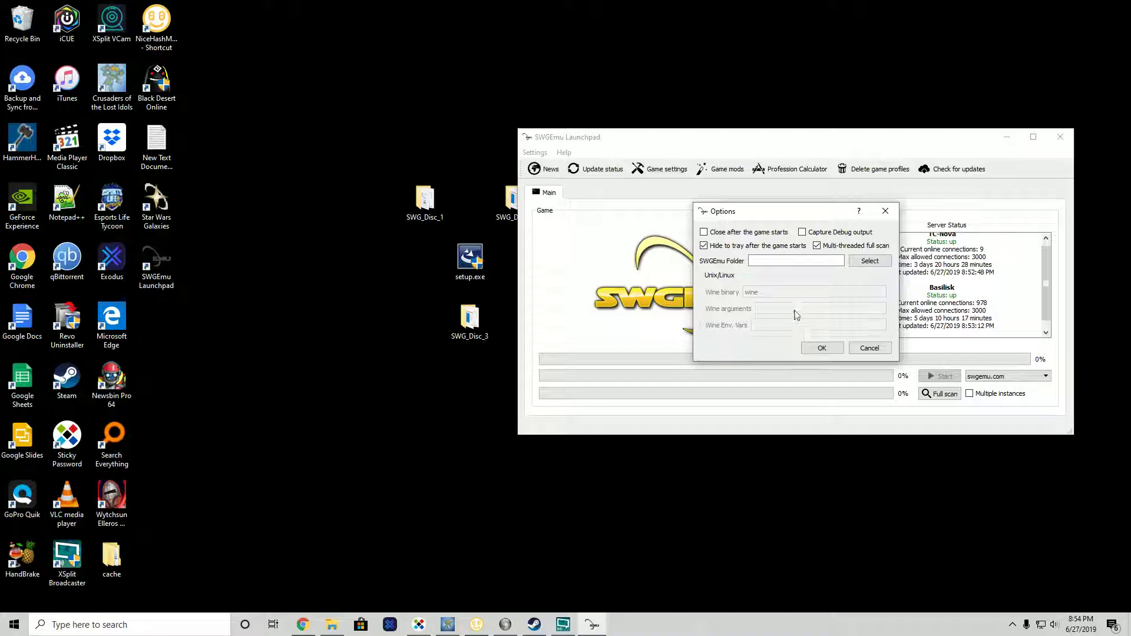
{"action": "left_click", "coordinate": [792, 261]}
{"action": "key", "text": "ctrl+v"}
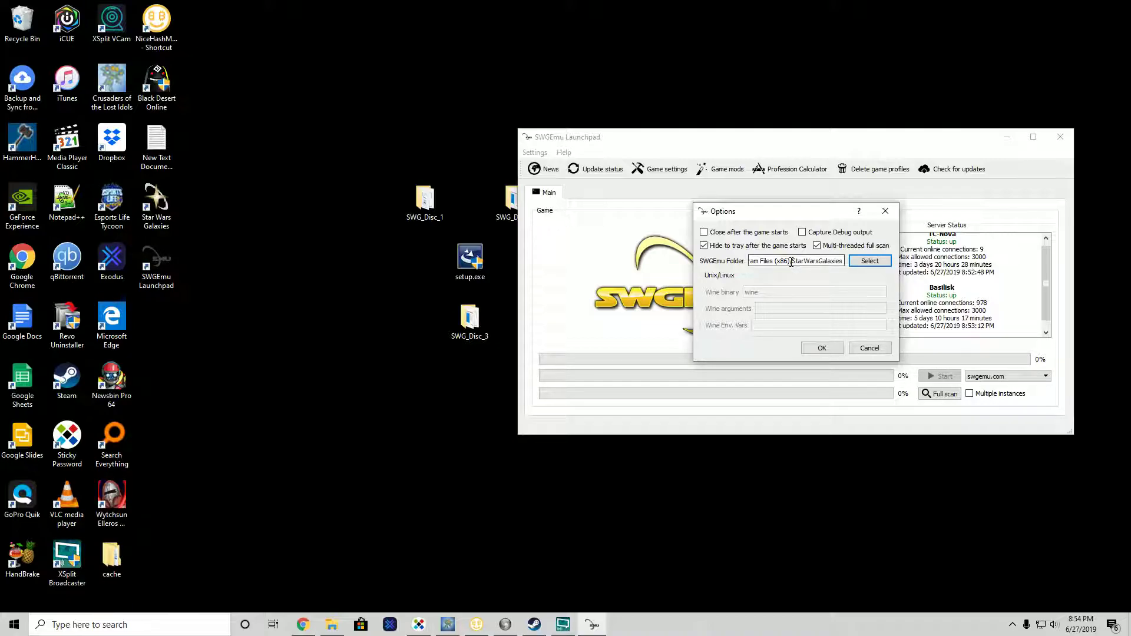
{"action": "left_click", "coordinate": [822, 348]}
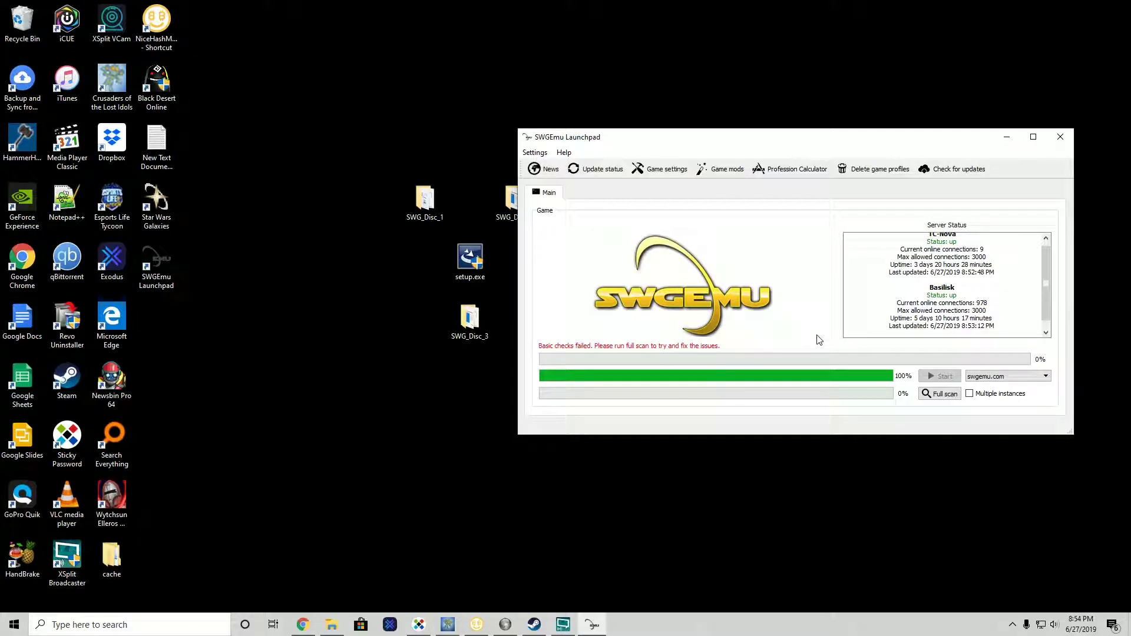
- Run a full scan that restores the game files to their original state, including the config files
{"action": "left_click", "coordinate": [941, 394]}
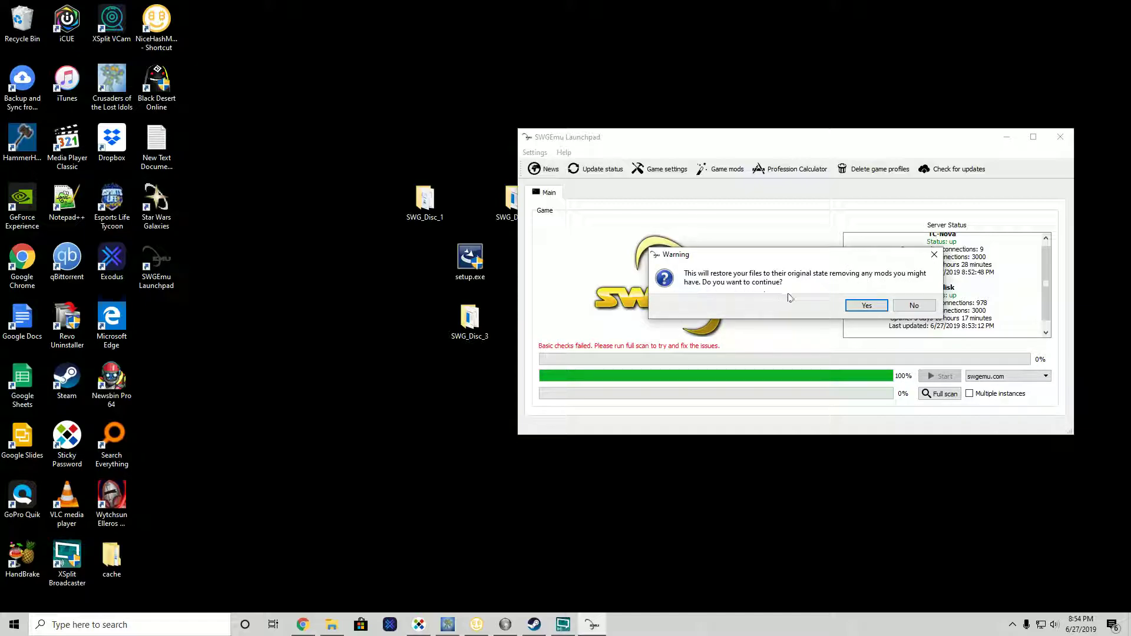
{"action": "left_click", "coordinate": [869, 306]}
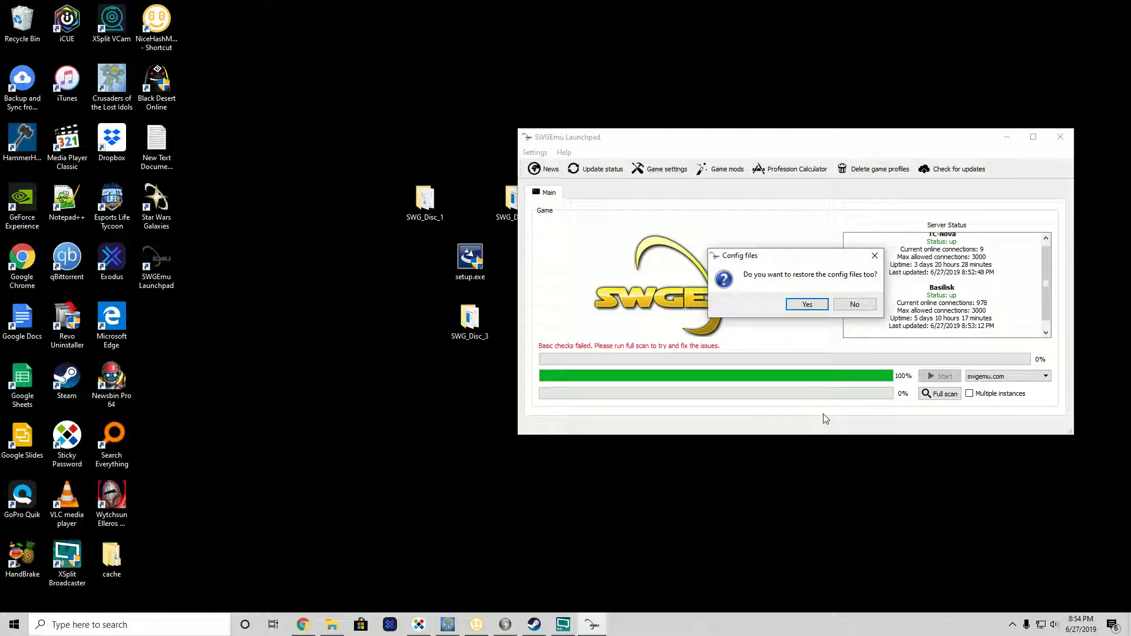
{"action": "left_click", "coordinate": [803, 305]}
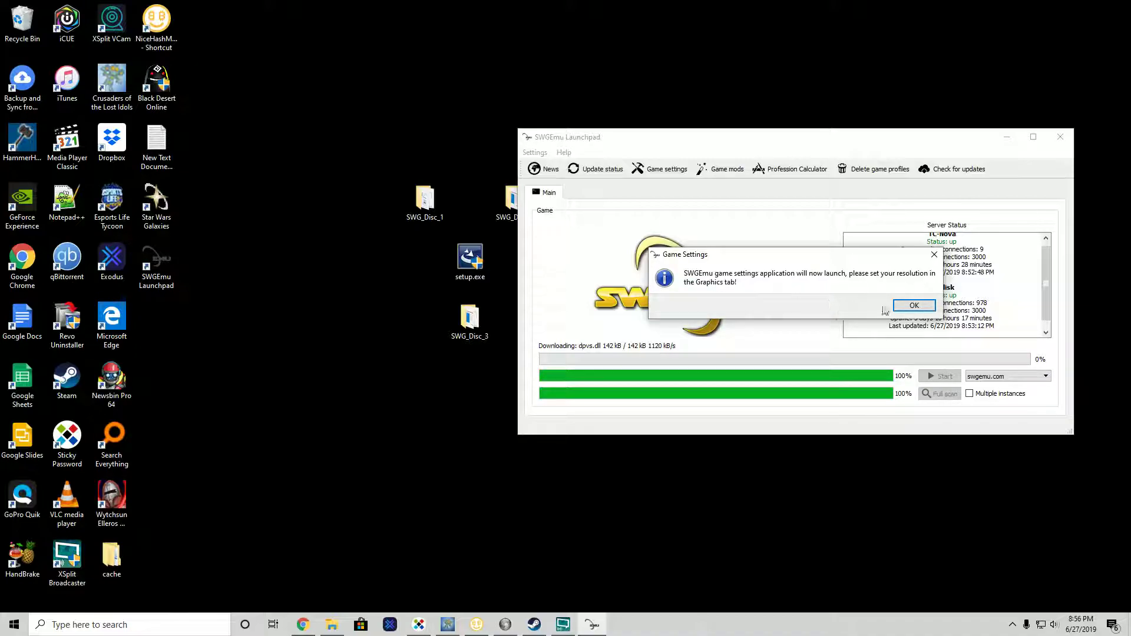
- Continue to the game settings and set the game resolution to 1920 x 1080 @ 60 Hz
{"action": "left_click", "coordinate": [914, 305]}
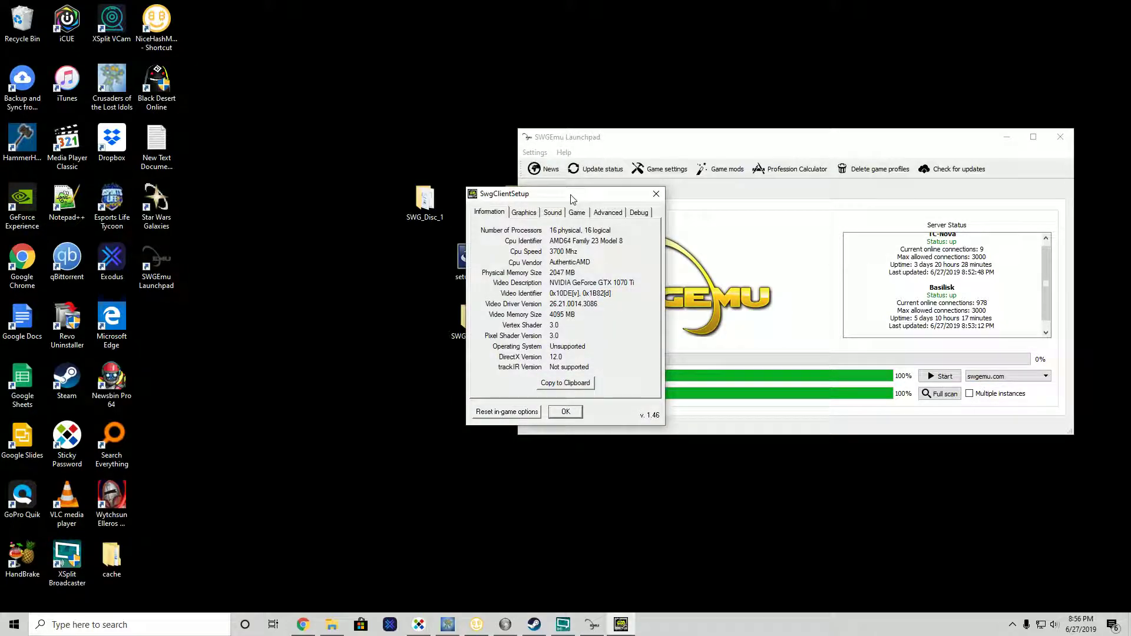
{"action": "left_click_drag", "start_coordinate": [570, 195], "coordinate": [801, 203]}
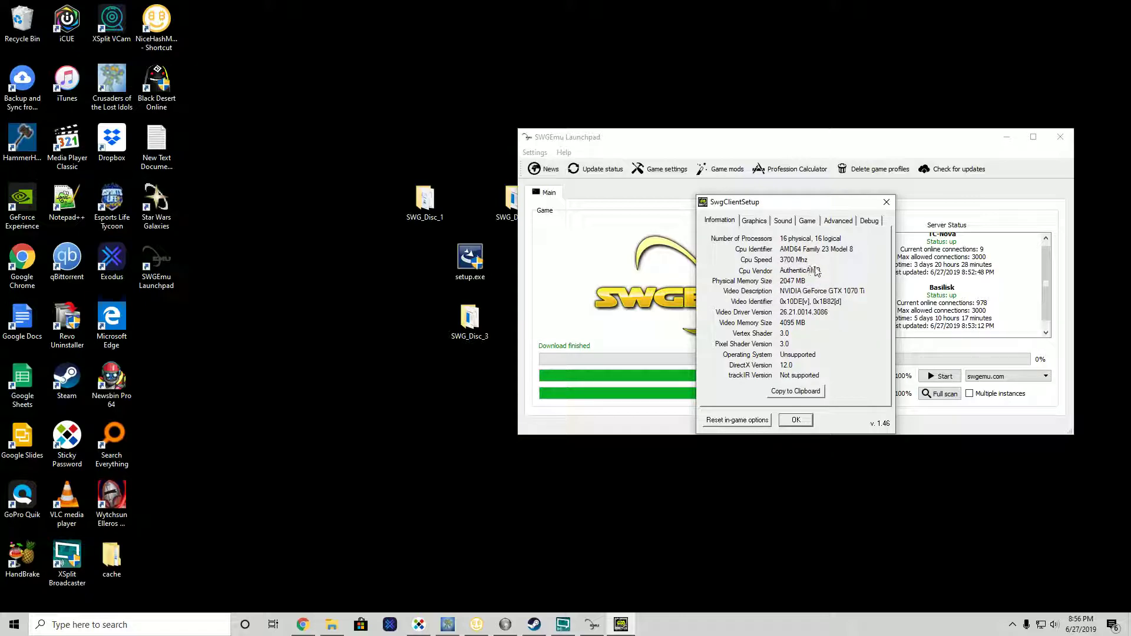
{"action": "left_click", "coordinate": [759, 223]}
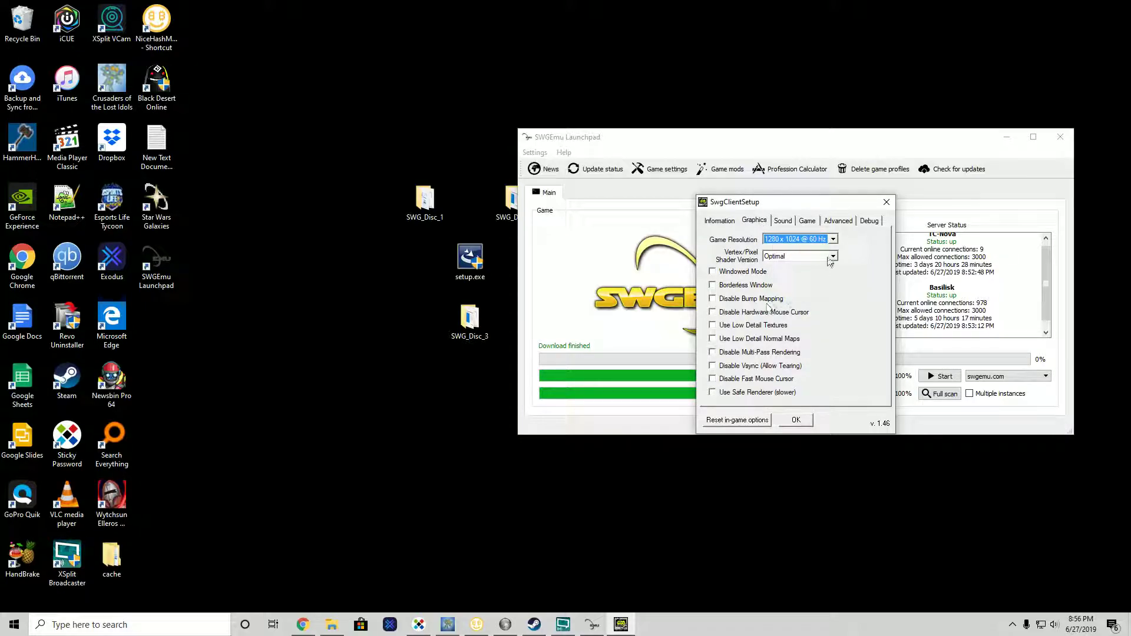
{"action": "left_click", "coordinate": [834, 239]}
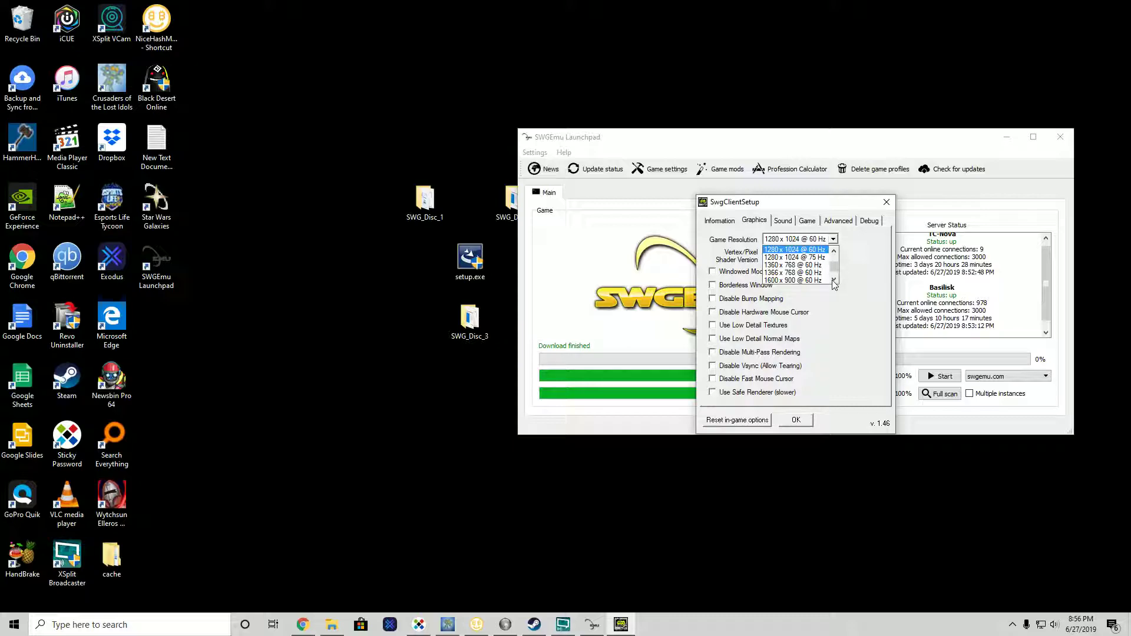
{"action": "left_click", "coordinate": [833, 281]}
{"action": "left_click", "coordinate": [833, 280]}
{"action": "left_click", "coordinate": [833, 281]}
{"action": "left_click", "coordinate": [833, 281]}
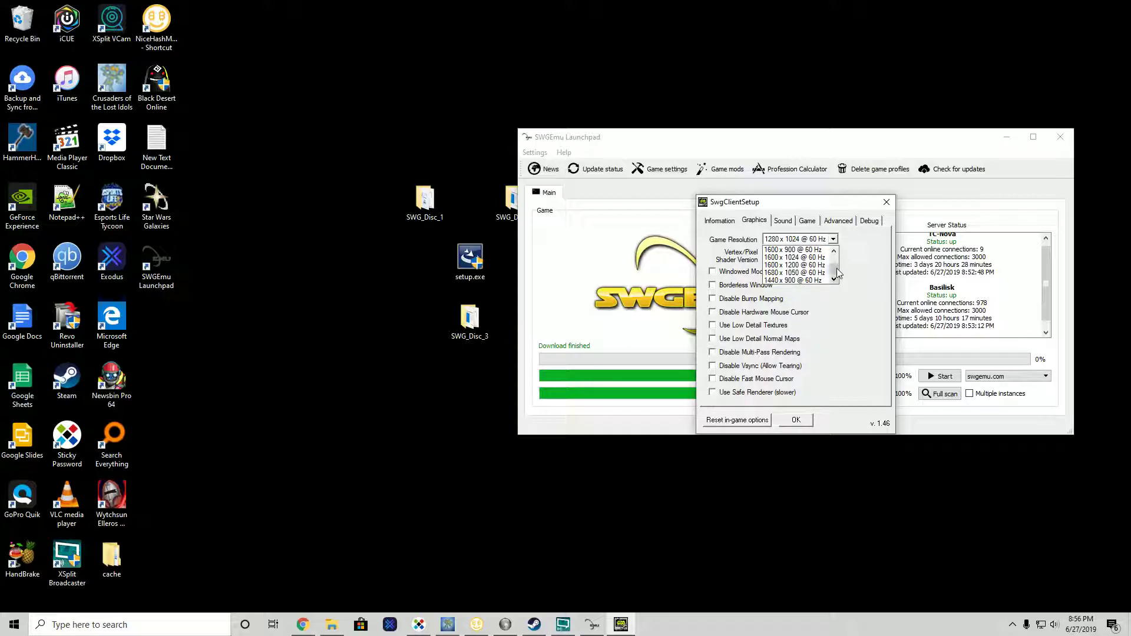
{"action": "scroll", "coordinate": [837, 274], "scroll_direction": "down", "scroll_amount": 2}
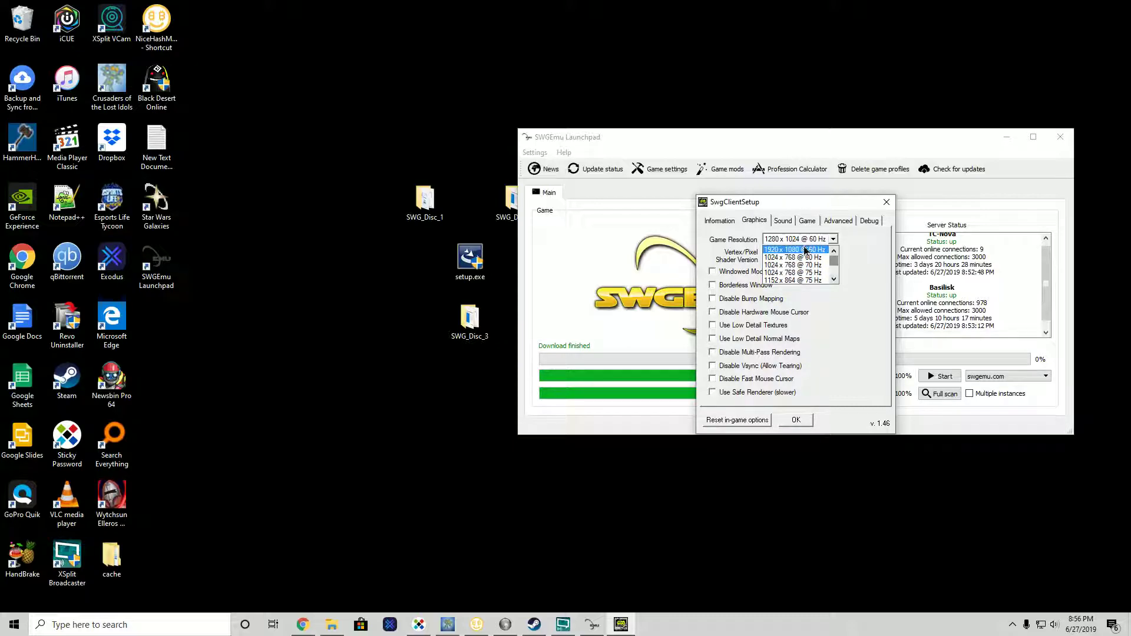
{"action": "left_click", "coordinate": [825, 280]}
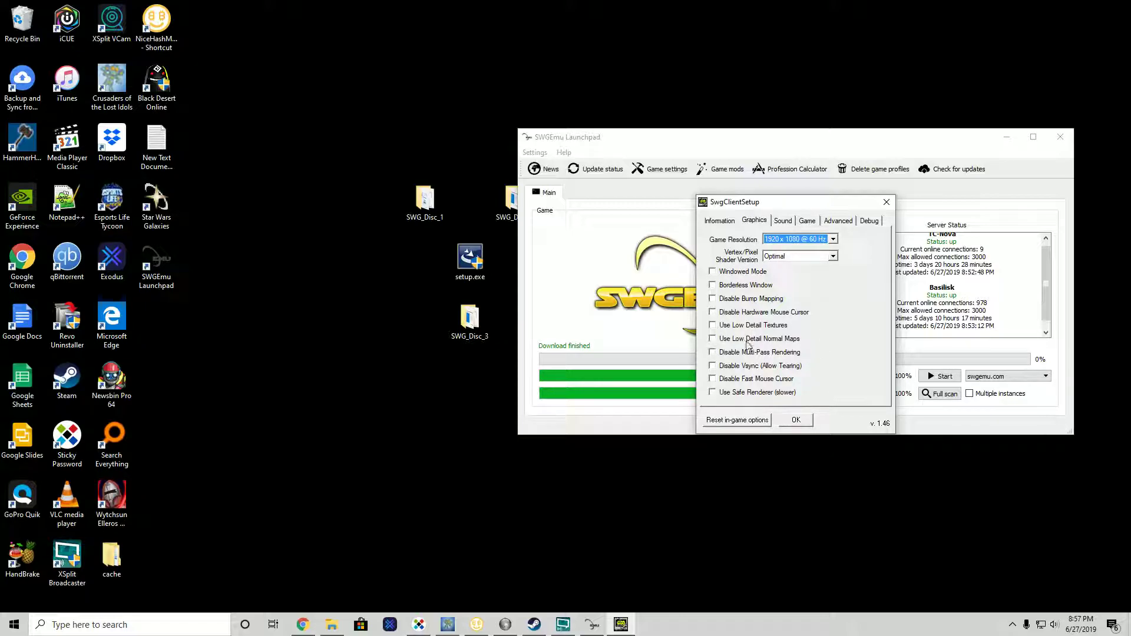
- Enable Skip Intro Sequence and Disable Character System Level of Detail Manager in the client setup and confirm the settings
{"action": "left_click", "coordinate": [784, 221]}
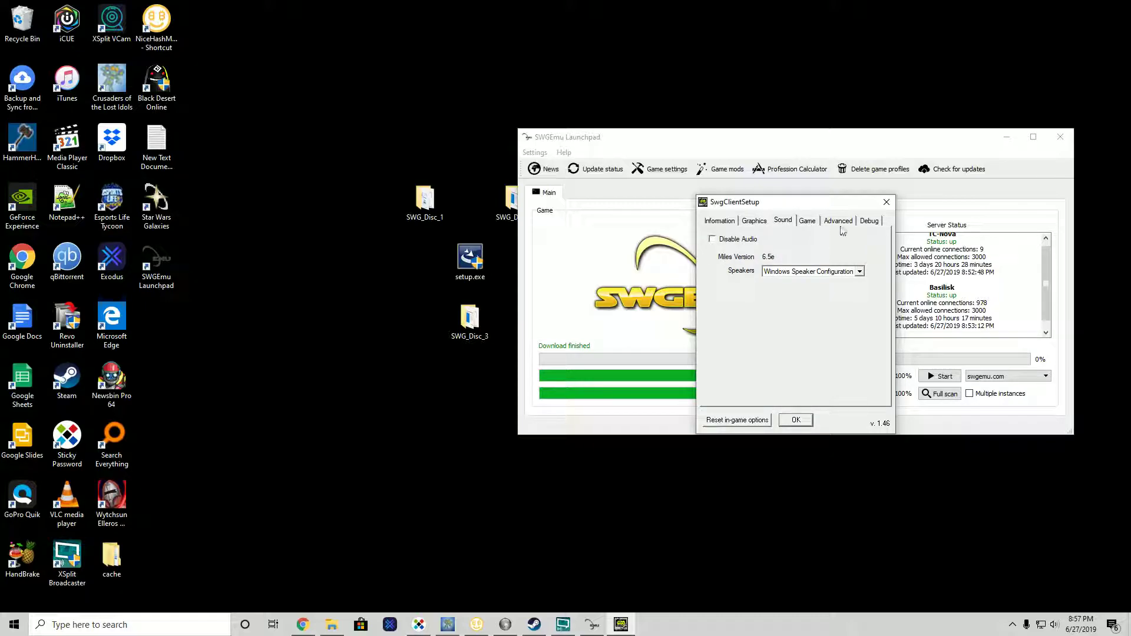
{"action": "left_click", "coordinate": [808, 221]}
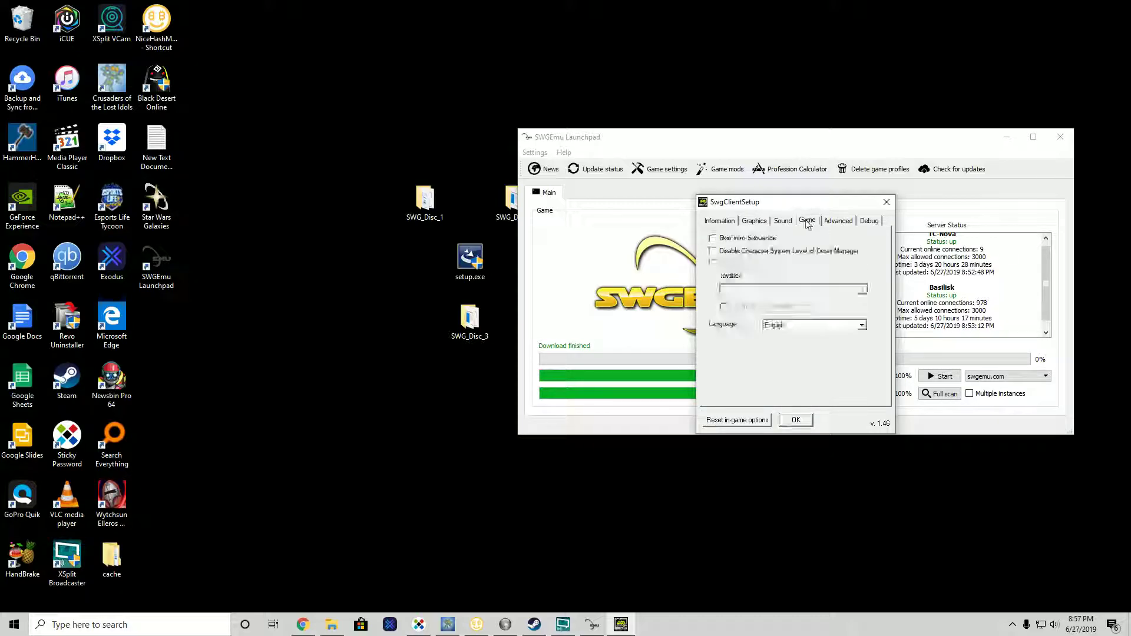
{"action": "left_click", "coordinate": [712, 238]}
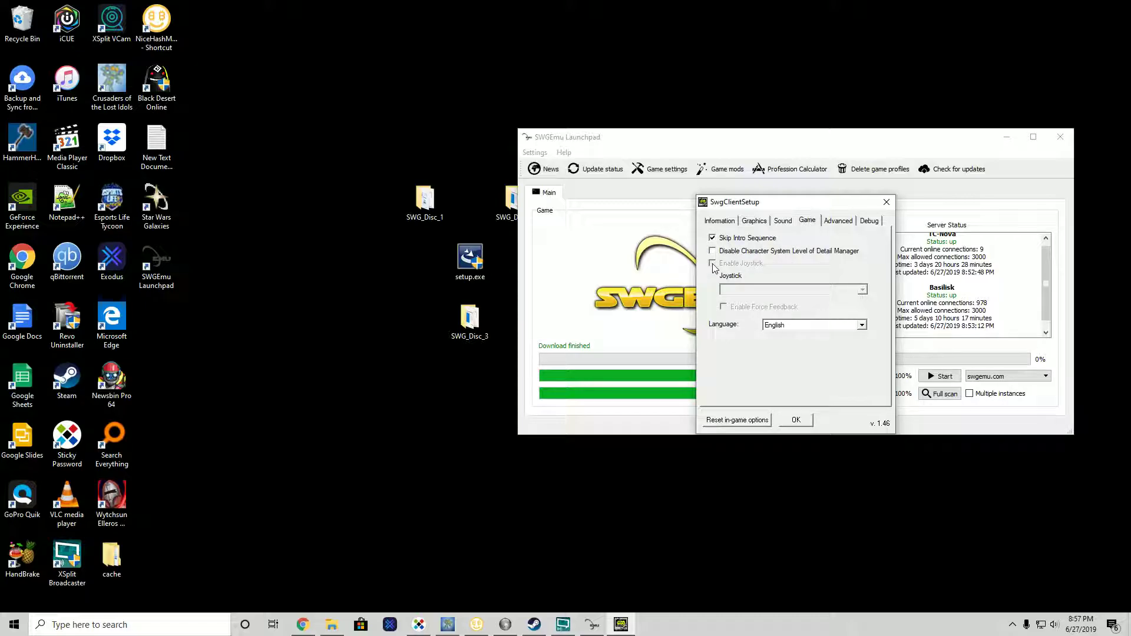
{"action": "left_click", "coordinate": [712, 251]}
{"action": "left_click", "coordinate": [840, 222]}
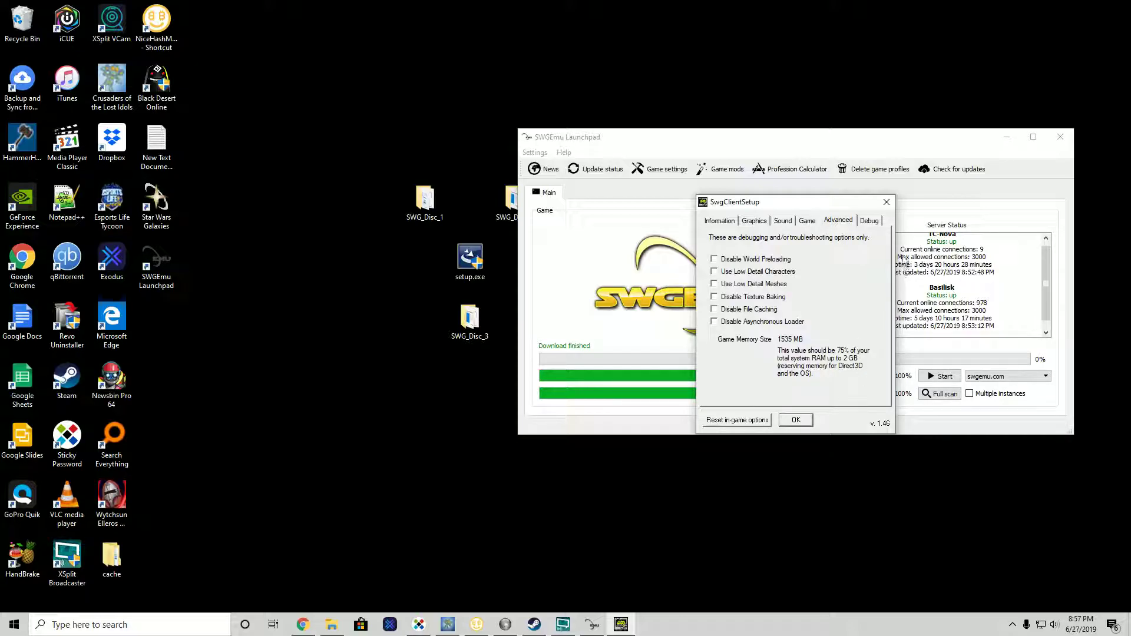
{"action": "left_click", "coordinate": [870, 220]}
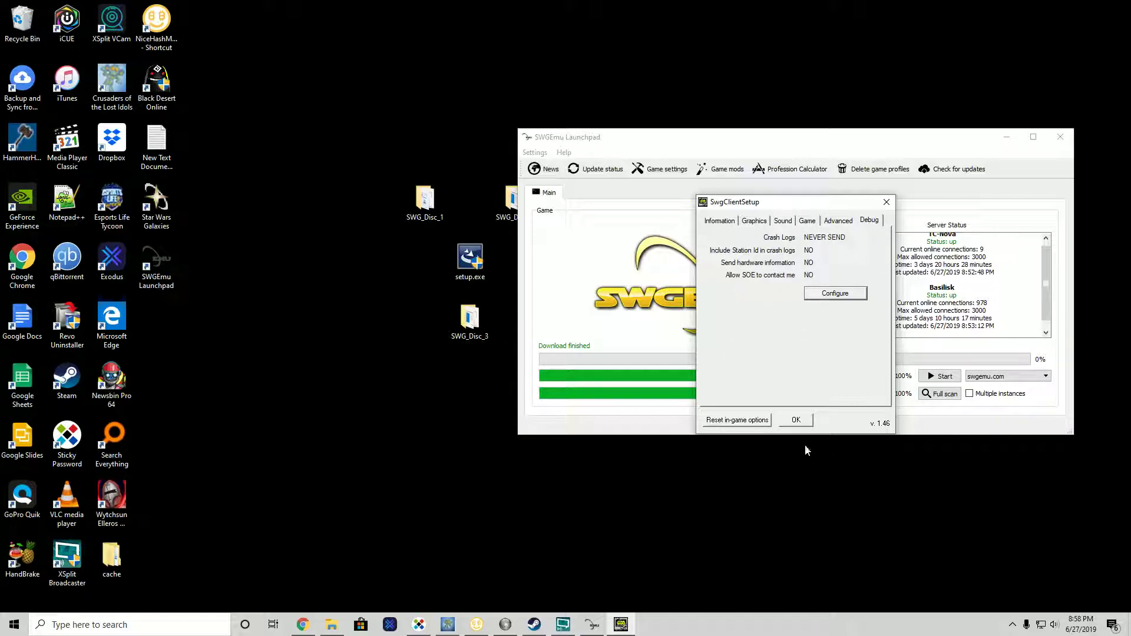
{"action": "left_click", "coordinate": [796, 420]}
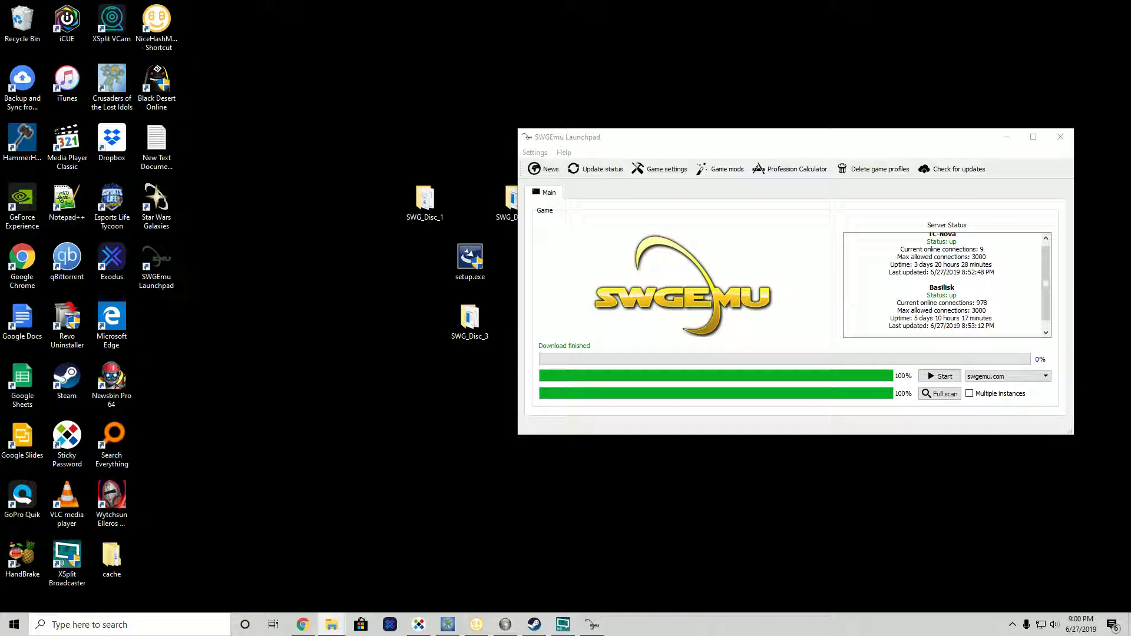
- Examine the contents of the SWG_Disc_3 and SWG_Disc_2 folders and close them
{"action": "double_click", "coordinate": [470, 318]}
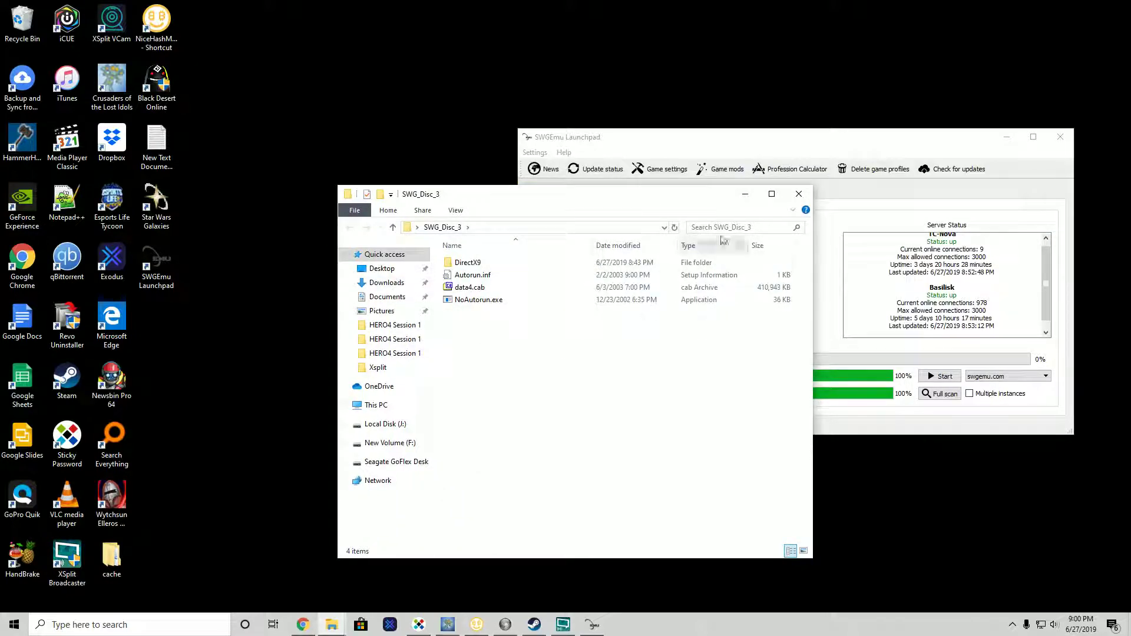
{"action": "left_click", "coordinate": [801, 196]}
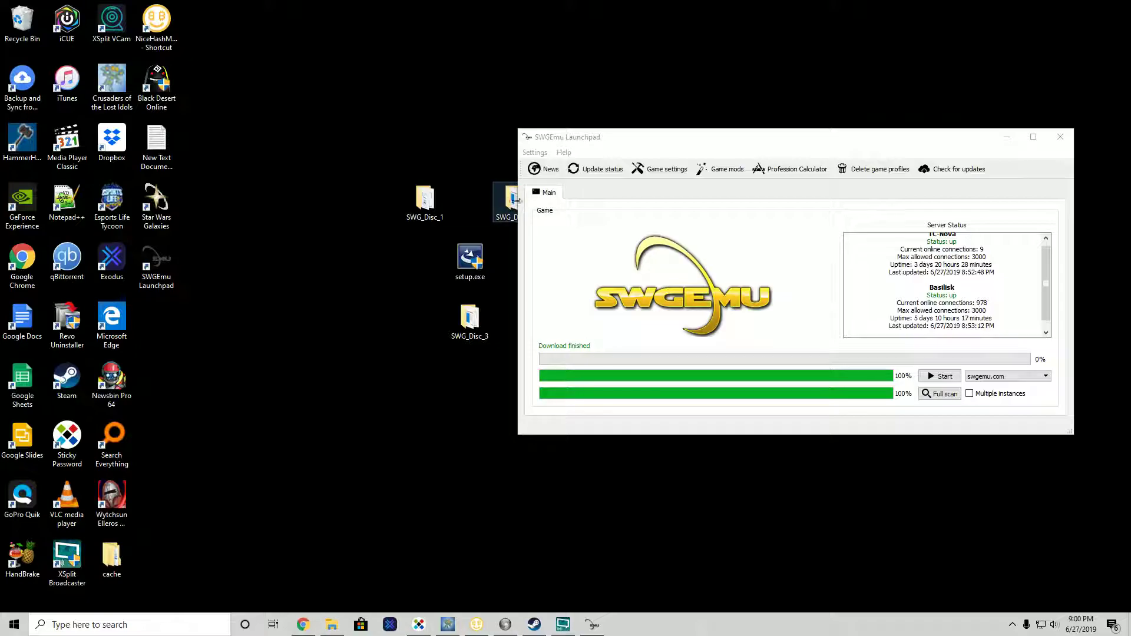
{"action": "double_click", "coordinate": [511, 200]}
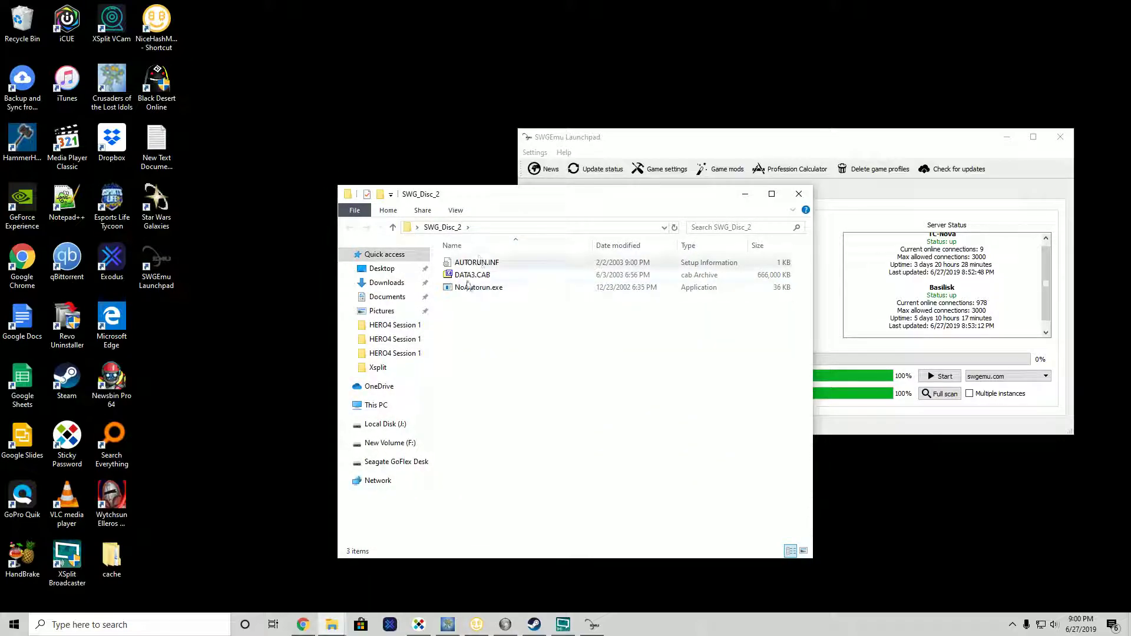
{"action": "left_click", "coordinate": [799, 194]}
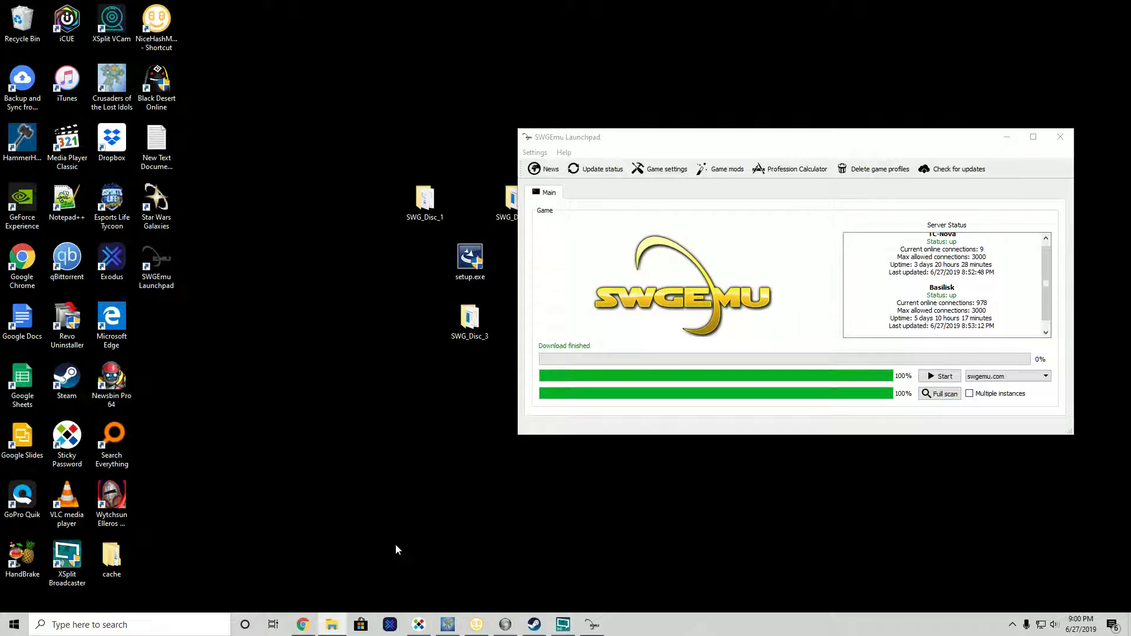